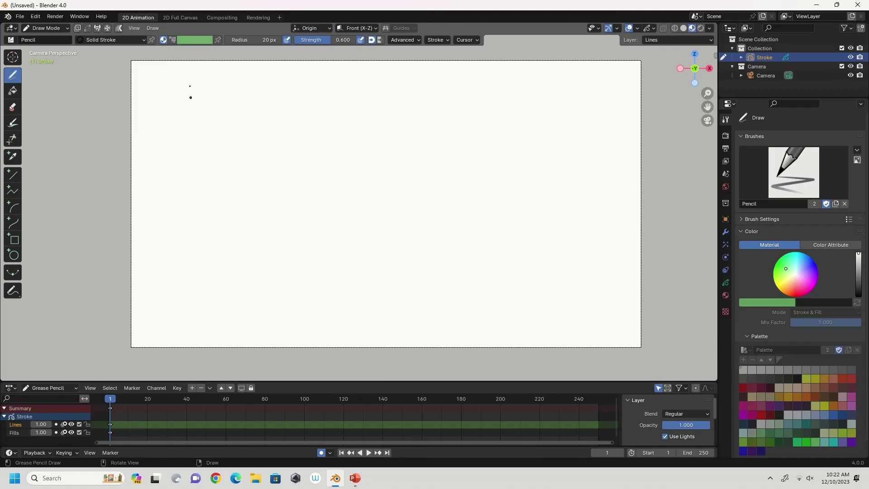
# Switch the Stroke object to Object Mode and start importing the rough animatic video with Images as Planes
pyautogui.click(57, 27)
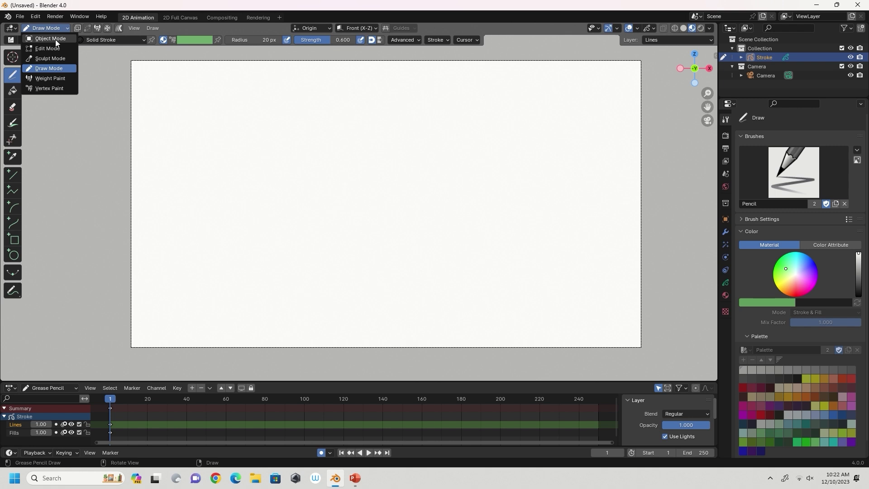
pyautogui.click(55, 39)
pyautogui.click(120, 27)
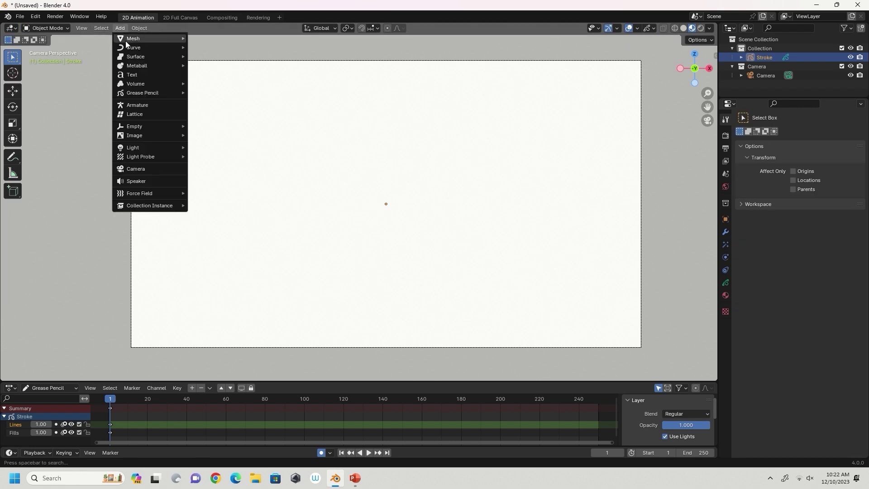
pyautogui.moveTo(165, 135)
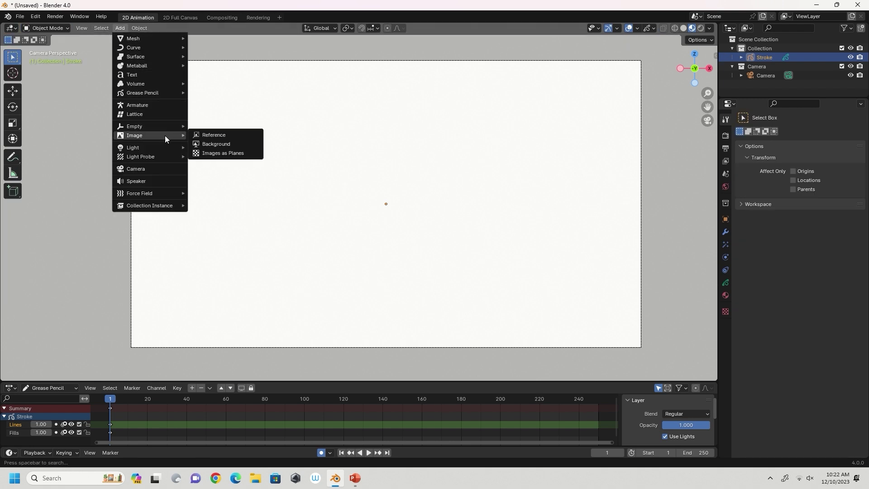
pyautogui.click(204, 153)
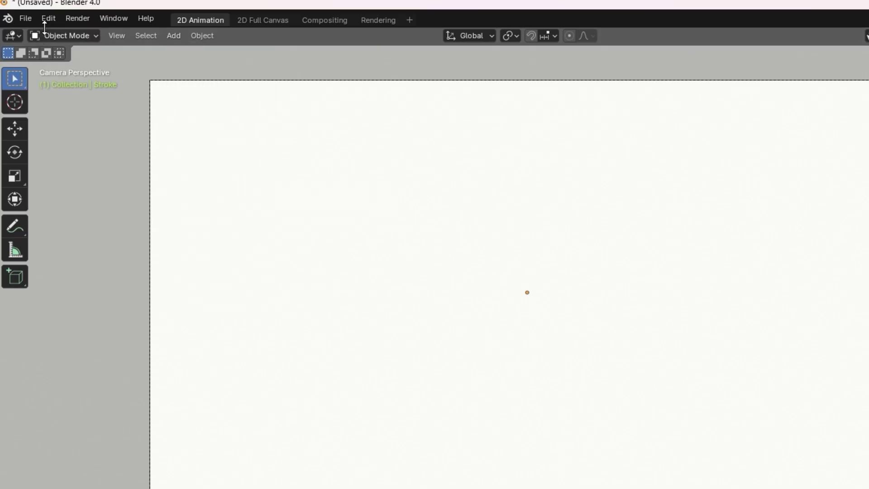
# Open the program preferences
pyautogui.click(35, 16)
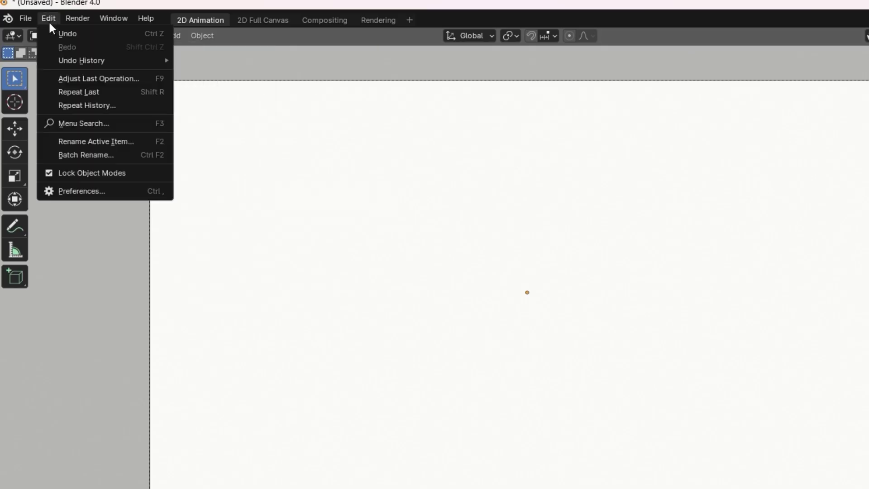
pyautogui.click(81, 192)
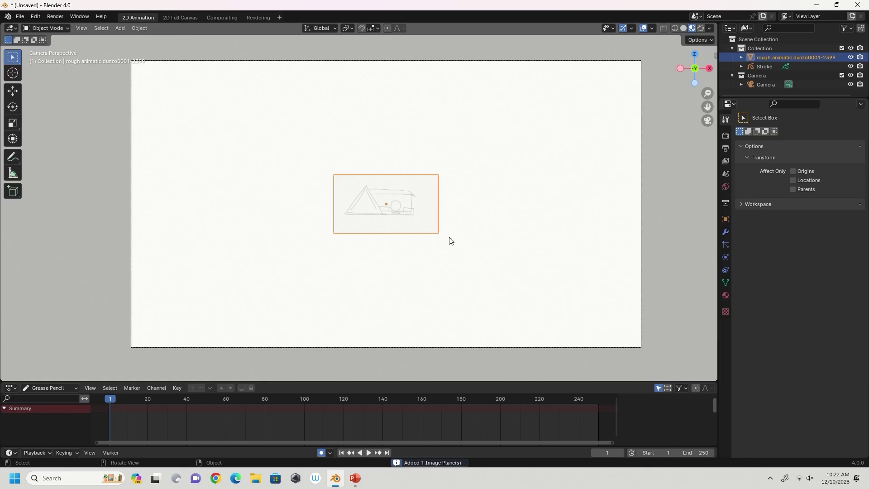
# Scale the imported animatic plane up until it fills the camera frame
pyautogui.press('s')
pyautogui.click(665, 289)
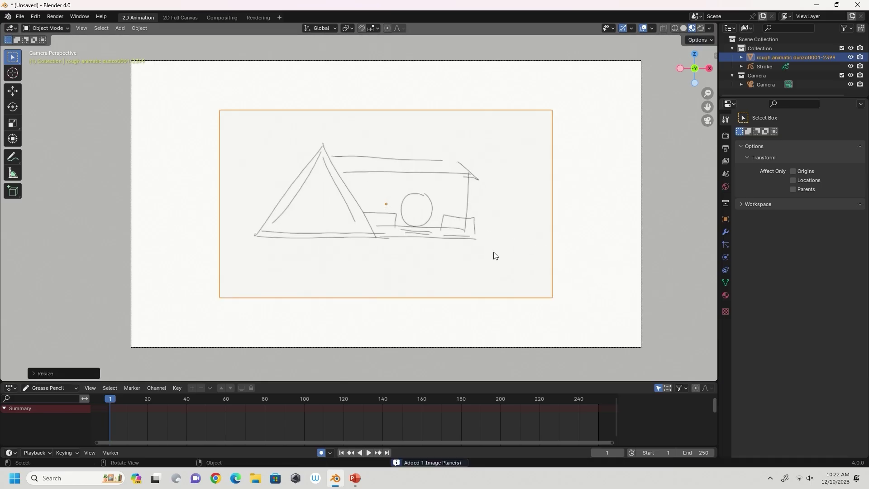
pyautogui.press('s')
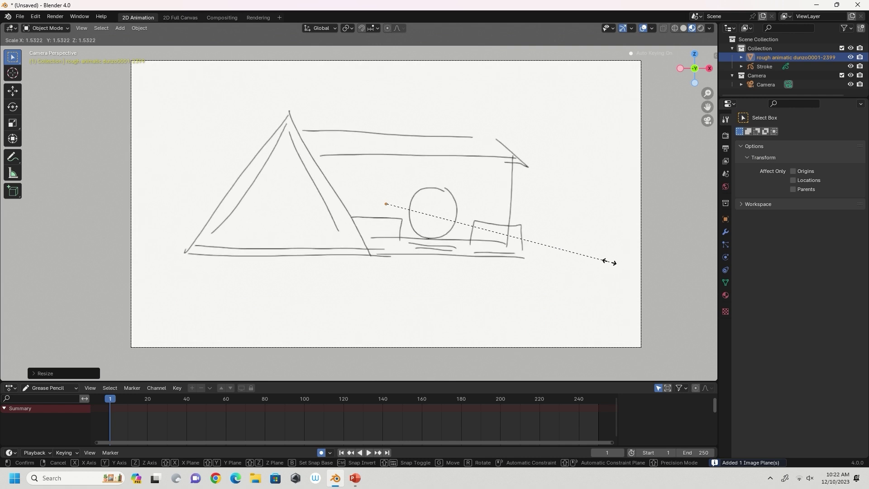
pyautogui.click(610, 262)
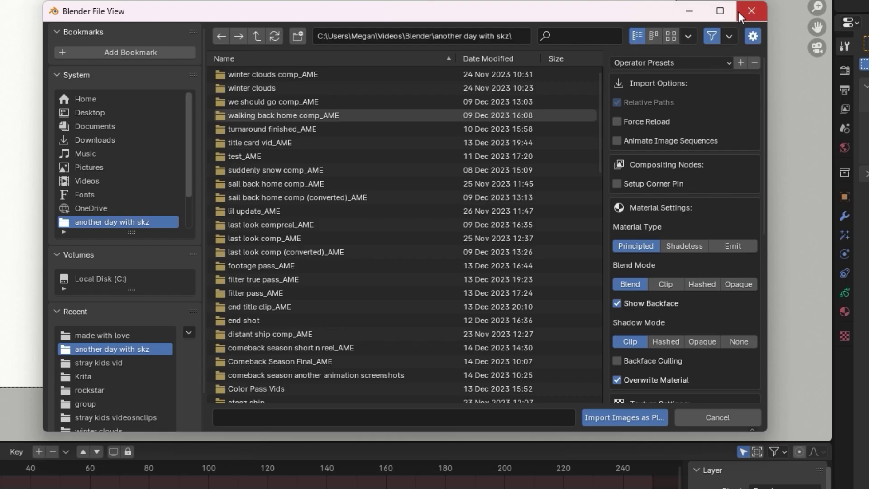
pyautogui.click(728, 35)
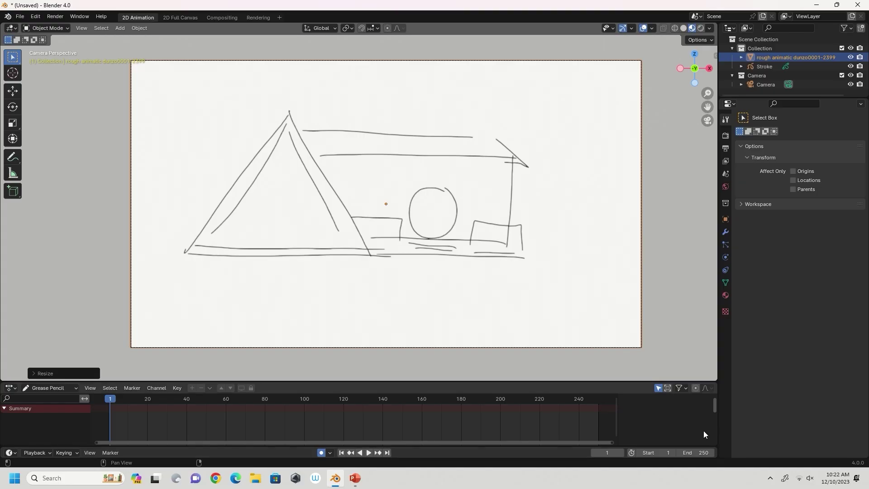
# Return the Stroke object to Draw Mode and make its Fills layer the active drawing layer
pyautogui.click(802, 68)
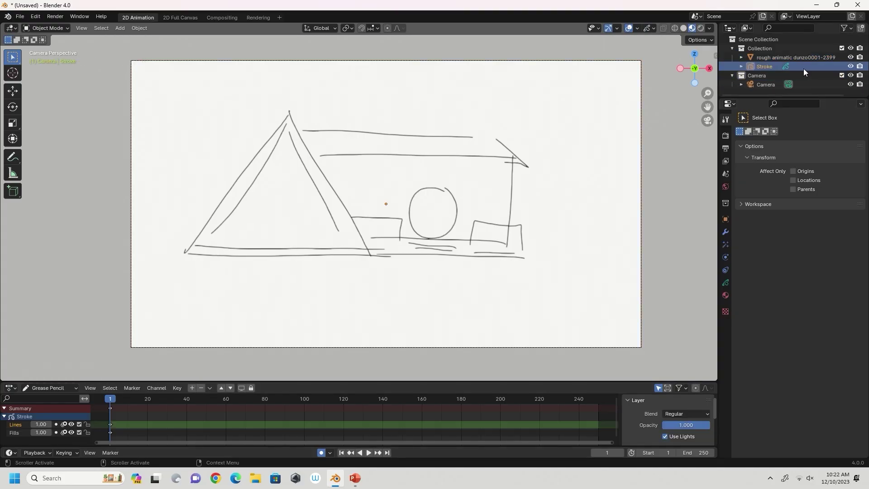
pyautogui.click(59, 29)
pyautogui.click(48, 69)
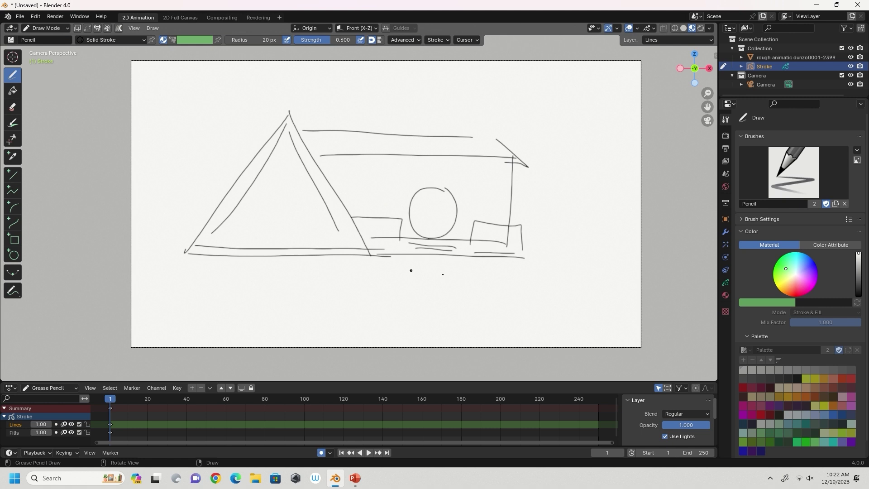
pyautogui.click(725, 283)
pyautogui.click(799, 175)
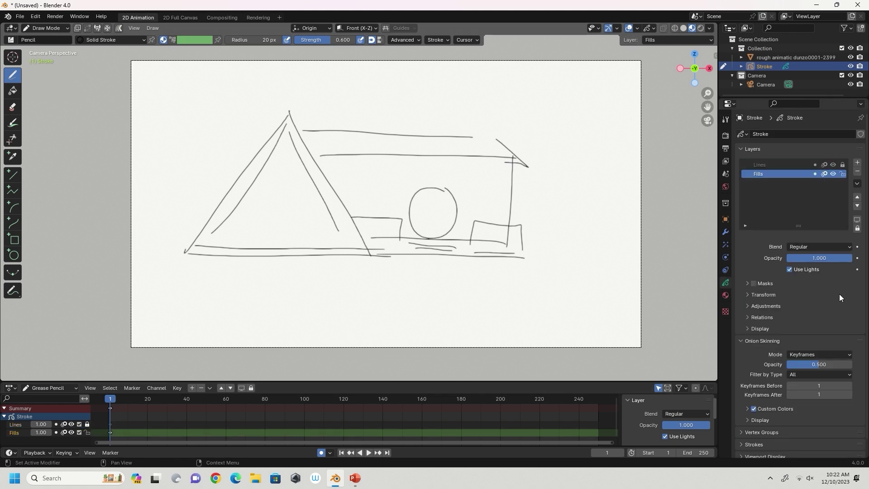
# Add a new fill-only material to the Stroke object and set its fill base color to white
pyautogui.click(726, 295)
pyautogui.click(862, 135)
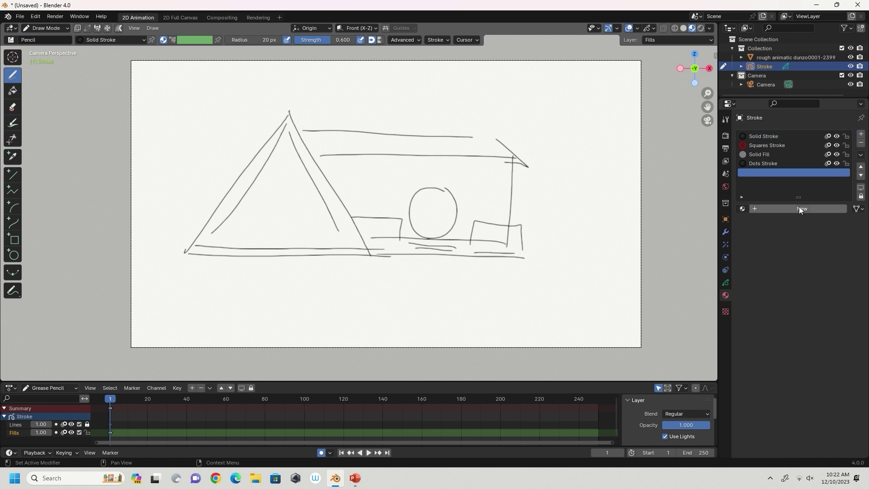
pyautogui.click(799, 207)
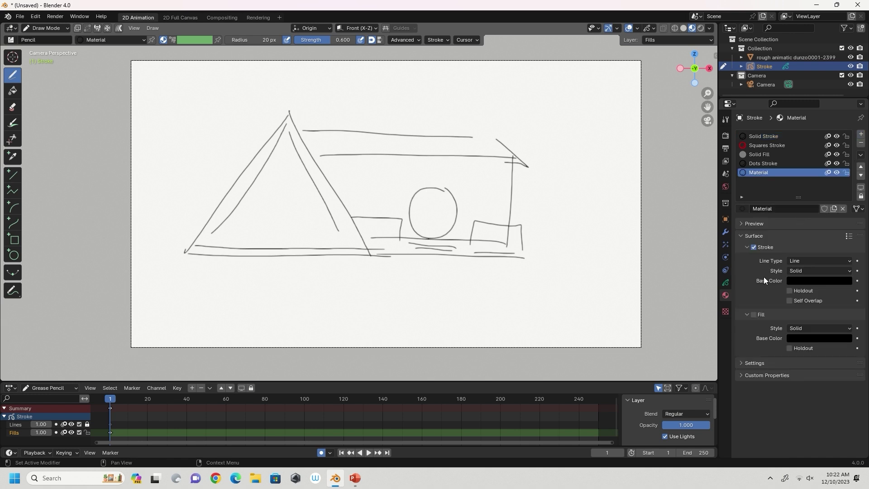
pyautogui.click(805, 338)
pyautogui.moveTo(846, 267); pyautogui.dragTo(846, 196)
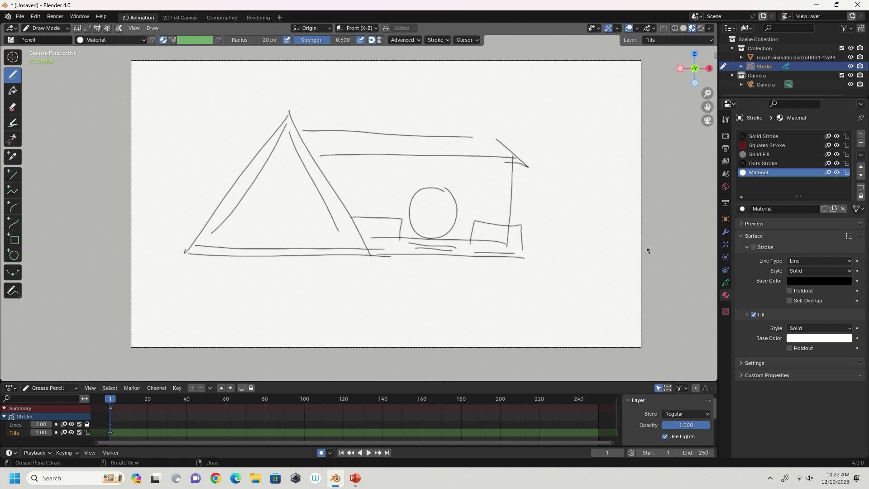
# Draw a white fill covering the whole camera frame on the Fills layer and lower the layer's opacity to 0.755
pyautogui.moveTo(658, 316)
pyautogui.mouseDown()
pyautogui.moveTo(217, 53)
pyautogui.moveTo(125, 336)
pyautogui.moveTo(652, 326)
pyautogui.mouseUp()
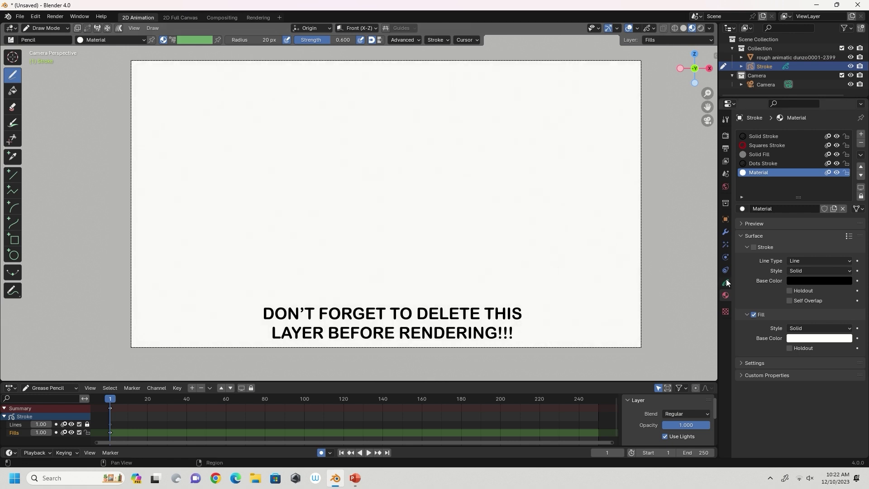
pyautogui.click(726, 282)
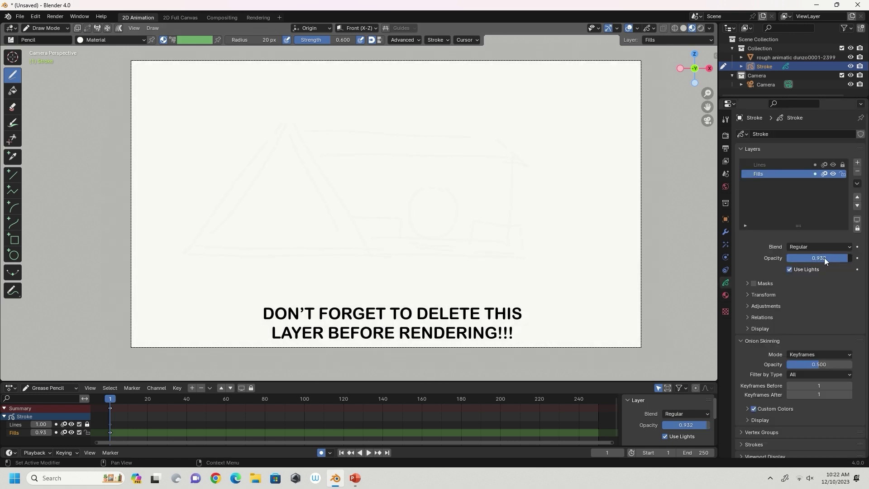
pyautogui.moveTo(841, 256); pyautogui.dragTo(842, 255)
# Set the scene's end frame to 3299
pyautogui.click(697, 452)
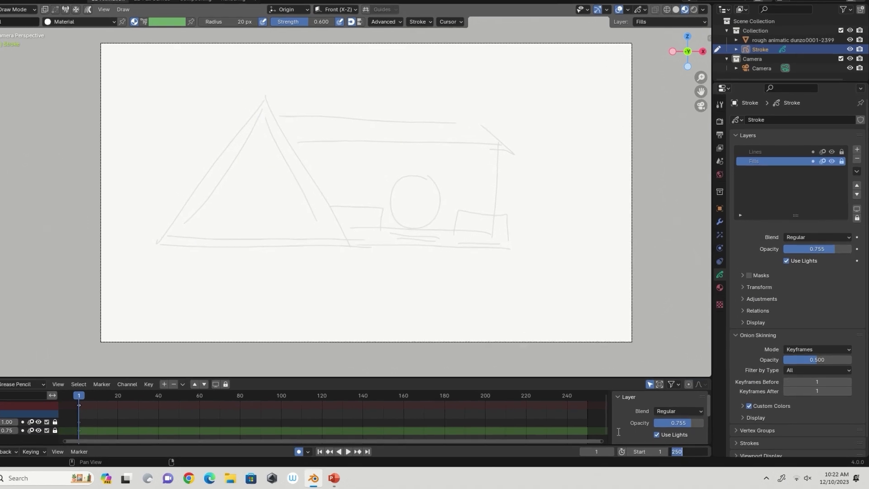
pyautogui.write('3299')
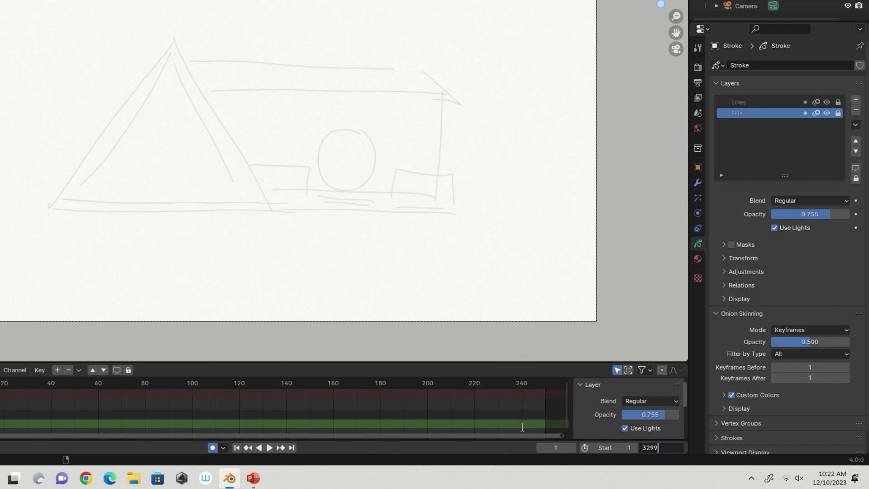
pyautogui.press('Return')
# Scrub and play through the animatic to find the shot's first frame, and set the start frame to 1691
pyautogui.scroll(-8, 192, 404)
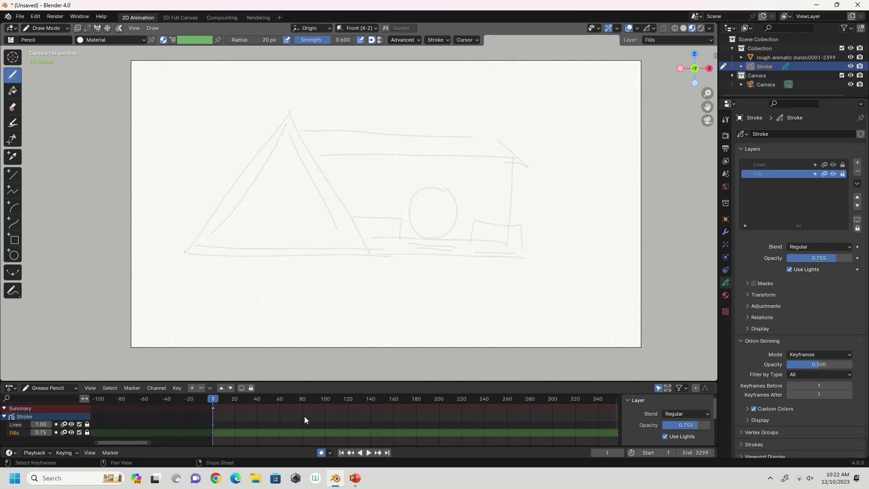
pyautogui.scroll(-5, 304, 420)
pyautogui.moveTo(127, 443); pyautogui.dragTo(148, 443)
pyautogui.moveTo(146, 398); pyautogui.dragTo(557, 399)
pyautogui.moveTo(97, 443); pyautogui.dragTo(164, 442)
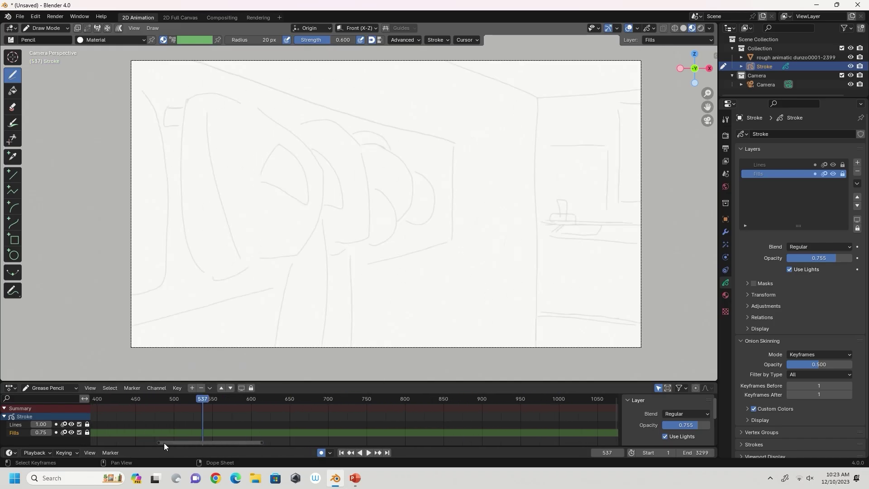
pyautogui.press('space')
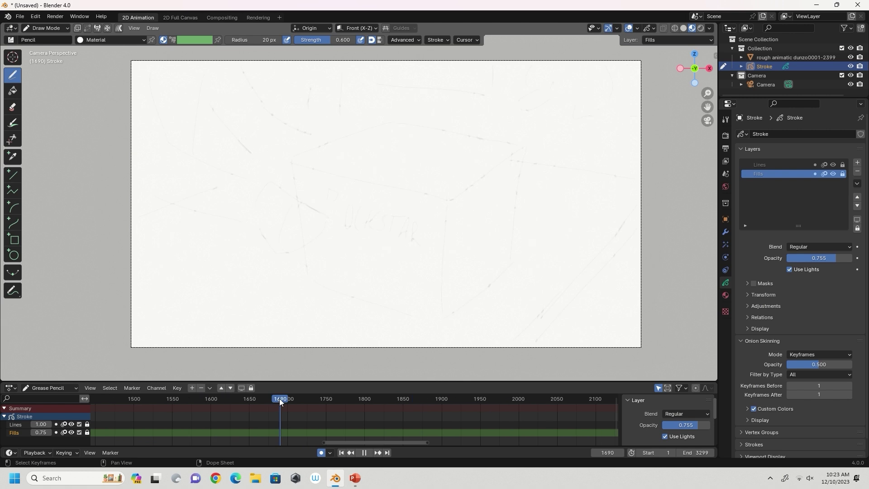
pyautogui.press('space')
pyautogui.click(656, 452)
pyautogui.write('169')
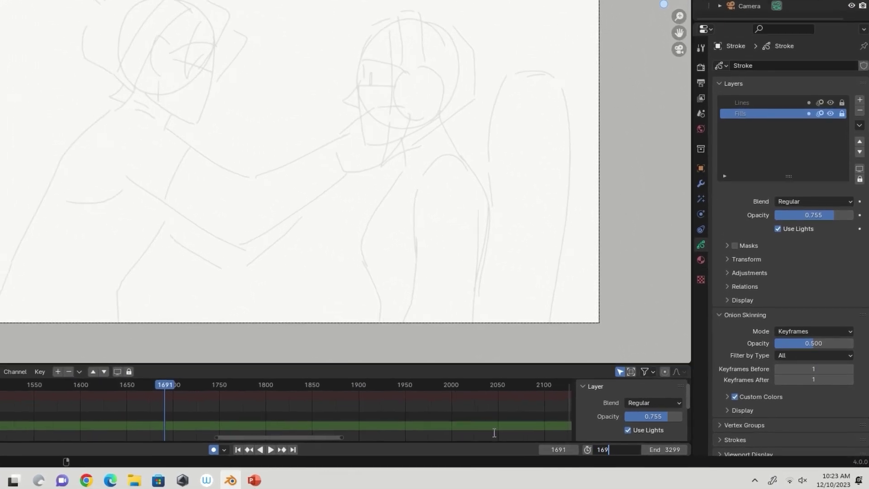
pyautogui.write('1')
pyautogui.press('Return')
# Scrub to the shot's last frame, set the end frame to 1748, and play the range
pyautogui.moveTo(53, 436); pyautogui.dragTo(124, 436)
pyautogui.click(47, 385)
pyautogui.click(663, 450)
pyautogui.write('1')
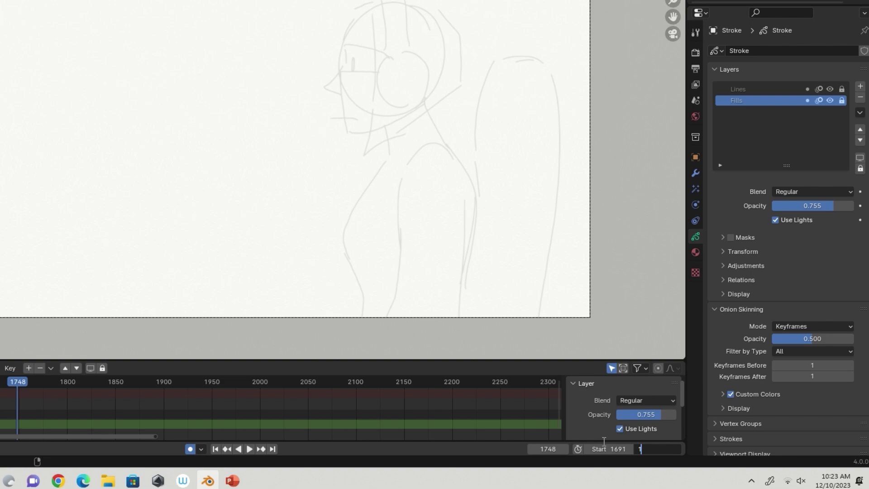
pyautogui.write('174')
pyautogui.write('8')
pyautogui.press('Return')
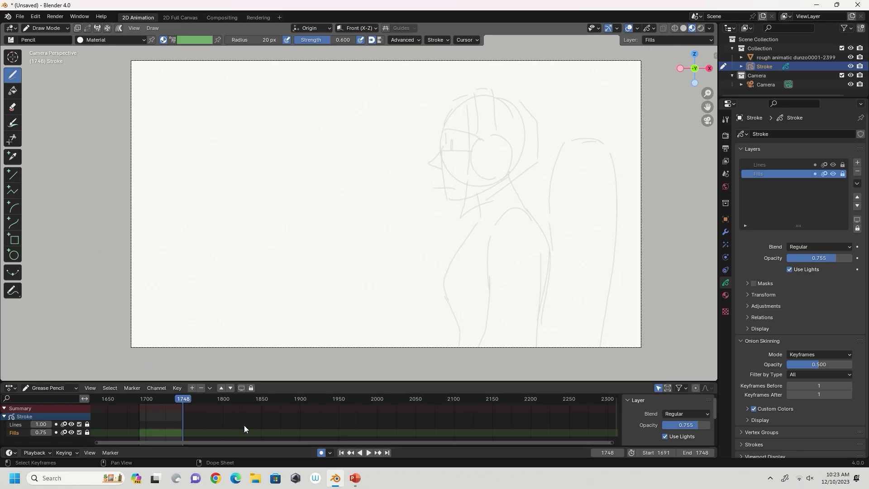
pyautogui.press('space')
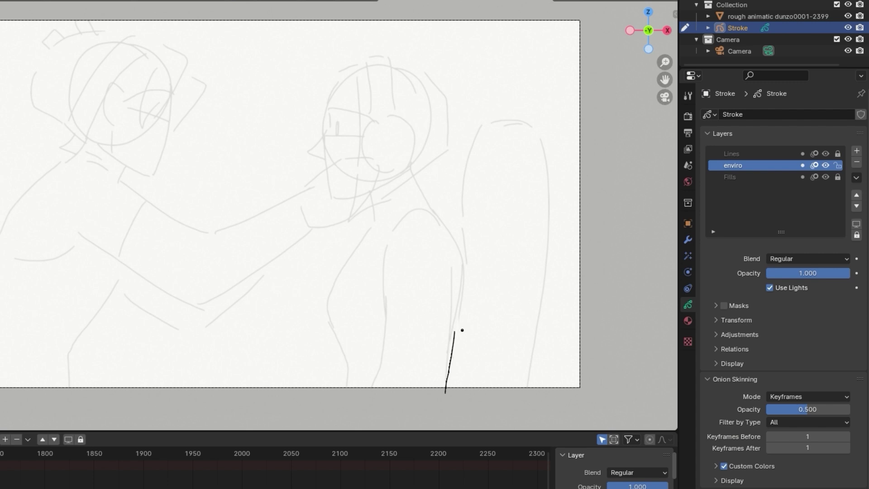
# Finish the chair outline behind the seated figure on the enviro layer and make the Lines layer active
pyautogui.moveTo(462, 330)
pyautogui.mouseDown()
pyautogui.moveTo(511, 329)
pyautogui.moveTo(497, 429)
pyautogui.mouseUp()
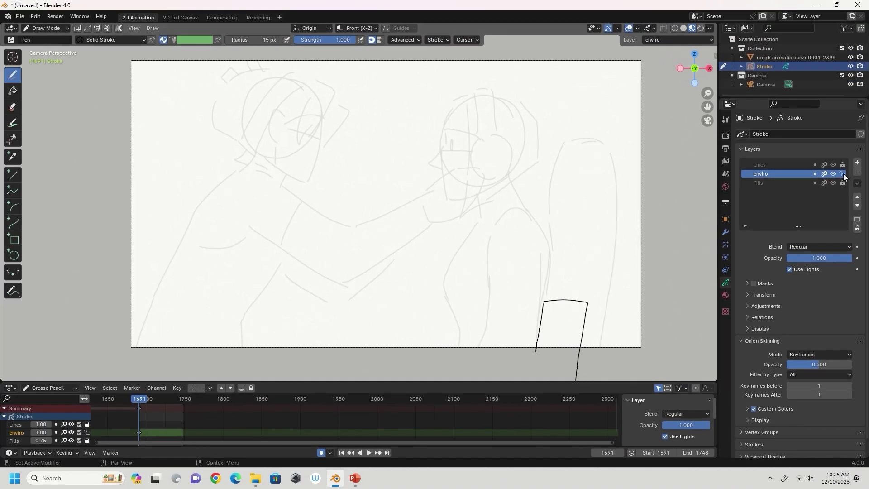
pyautogui.click(791, 166)
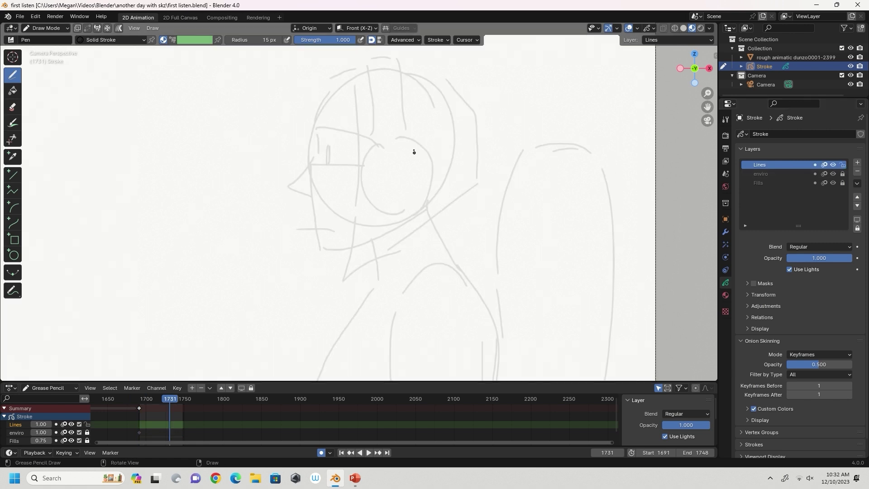
# Draw the round headphone ear cup over the seated character's sketched head, undoing unwanted strokes
pyautogui.moveTo(413, 150); pyautogui.dragTo(402, 139)
pyautogui.hotkey('ctrl', 'z')
pyautogui.hotkey('ctrl', 'z')
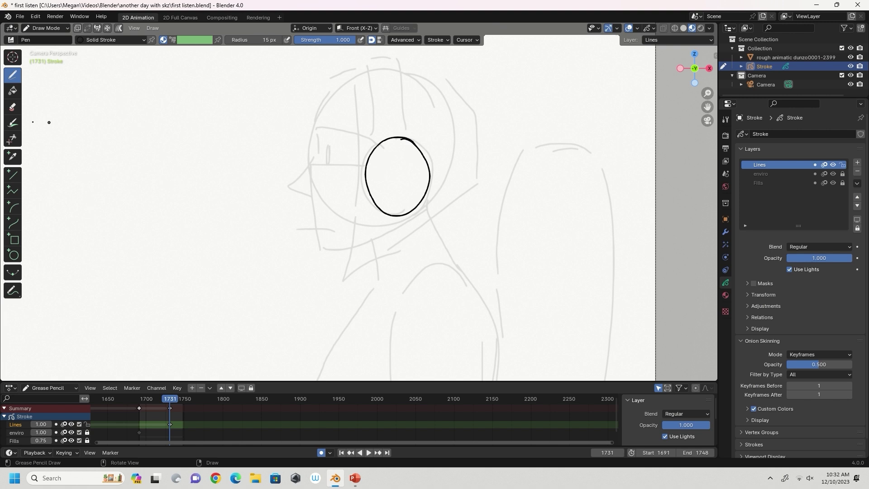
# Select the headphone circle in Edit Mode and scale it up slightly to match the sketch
pyautogui.click(46, 28)
pyautogui.click(48, 49)
pyautogui.moveTo(433, 110); pyautogui.dragTo(439, 235)
pyautogui.moveTo(12, 57)
pyautogui.mouseDown()
pyautogui.moveTo(42, 94)
pyautogui.moveTo(45, 114)
pyautogui.mouseUp()
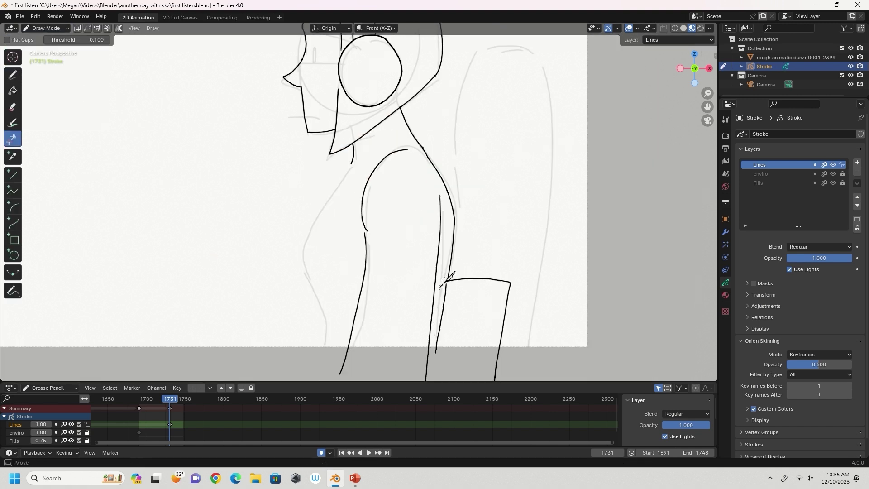
# Trim the overlapping back and arm lines with the Cutter and draw a short curve at the back of the upper arm
pyautogui.moveTo(453, 281); pyautogui.dragTo(448, 248)
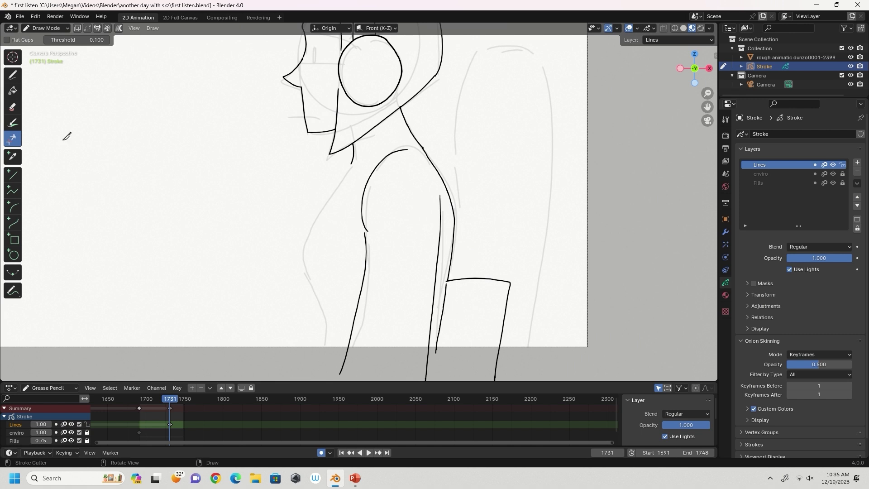
pyautogui.click(12, 75)
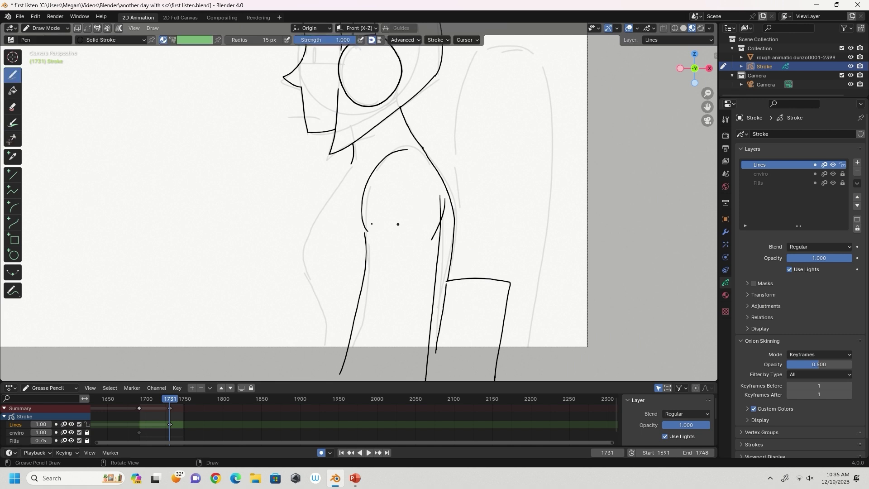
pyautogui.click(12, 138)
pyautogui.moveTo(442, 193); pyautogui.dragTo(444, 208)
# Draw the front torso line from the neck down over the chest, following the rough sketch
pyautogui.click(11, 76)
pyautogui.moveTo(349, 168); pyautogui.dragTo(302, 286)
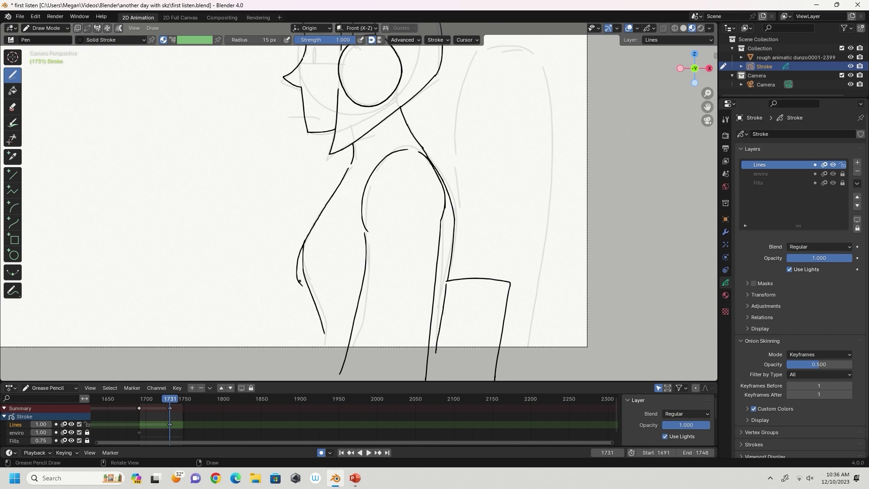
pyautogui.moveTo(710, 109); pyautogui.dragTo(723, 136)
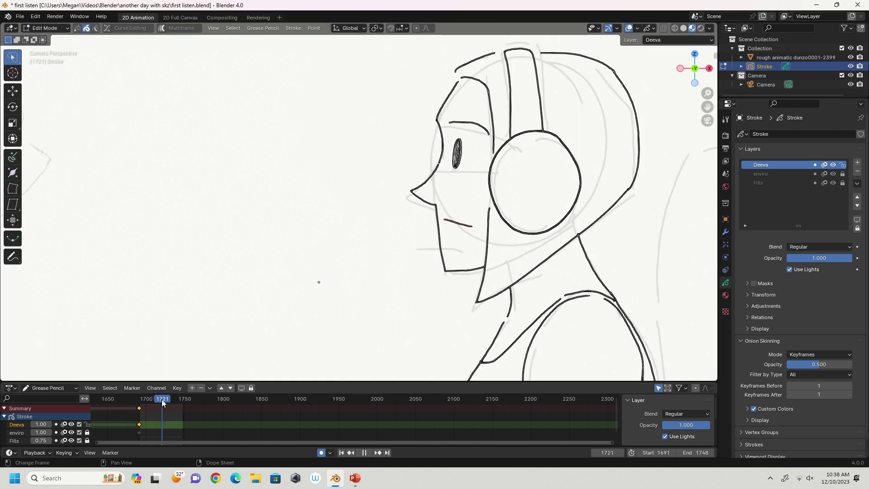
# Duplicate the Deeva layer's keyframe to about frame 1719
pyautogui.hotkey('shift', 'd')
pyautogui.click(242, 424)
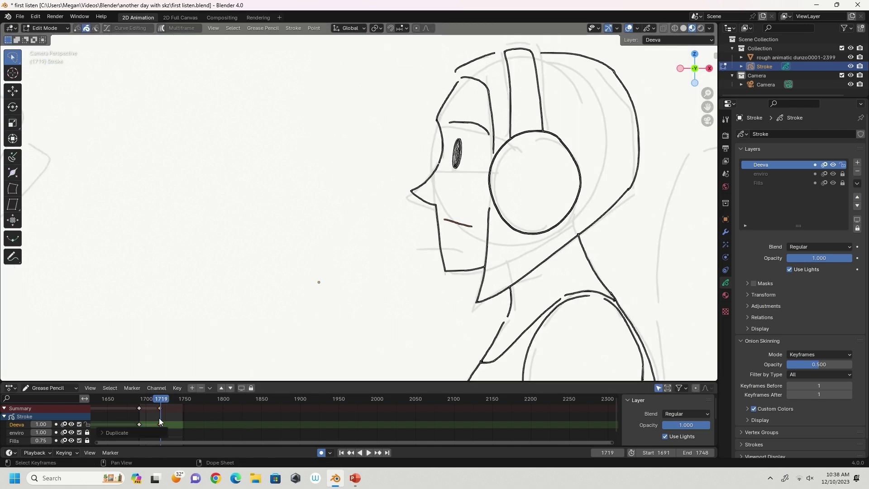
# Rotate and shift all of Deeva's head strokes slightly at frame 1719 and scrub the timeline to check the head movement
pyautogui.moveTo(160, 423); pyautogui.dragTo(166, 431)
pyautogui.moveTo(639, 55); pyautogui.dragTo(445, 52)
pyautogui.press('a')
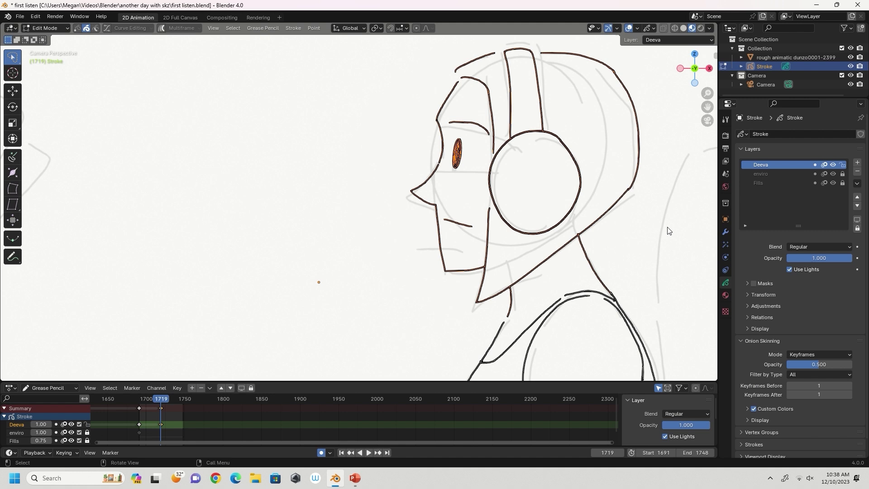
pyautogui.press('r')
pyautogui.click(663, 334)
pyautogui.press('g')
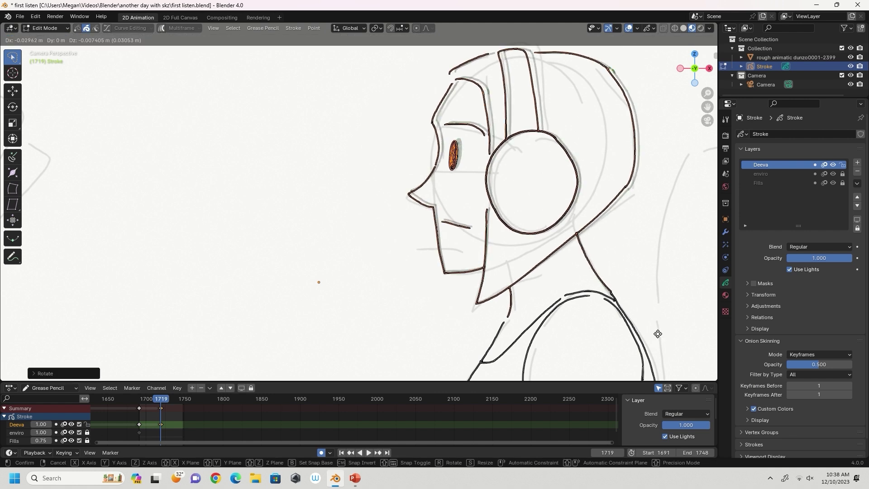
pyautogui.click(658, 333)
pyautogui.press('space')
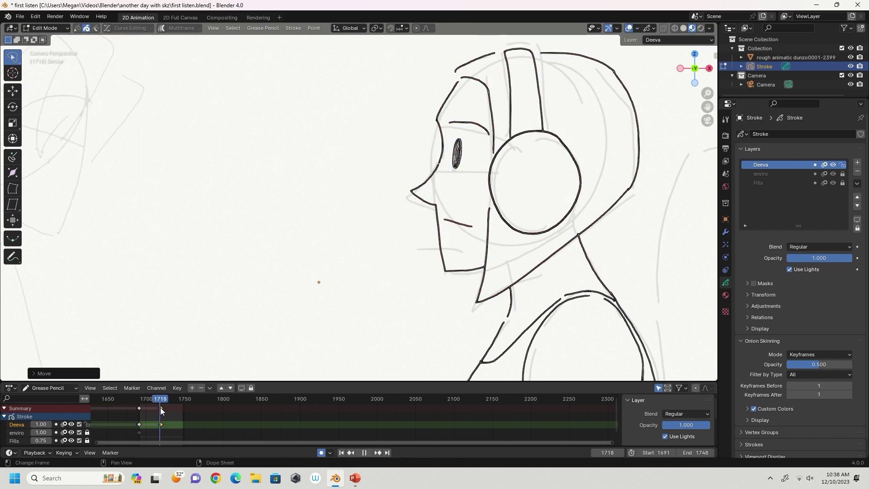
pyautogui.press('Escape')
# Rotate and reposition Deeva's mouth line at frame 1719, comparing the pose with the neighbouring frames
pyautogui.press('g')
pyautogui.click(507, 233)
pyautogui.press('g')
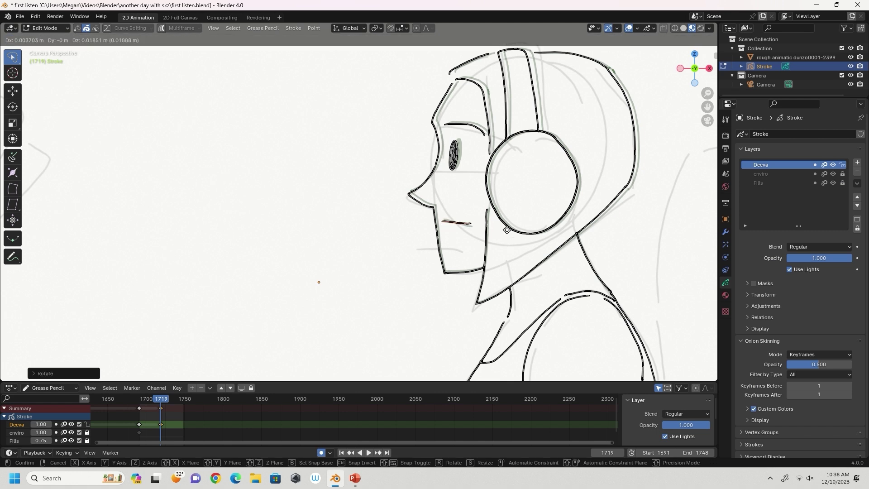
pyautogui.click(506, 230)
pyautogui.moveTo(157, 402); pyautogui.dragTo(159, 401)
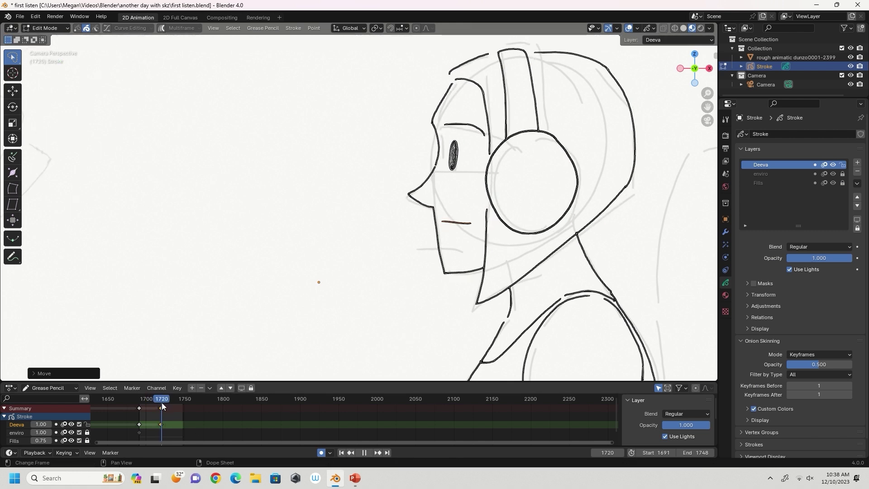
pyautogui.press('Escape')
pyautogui.click(162, 400)
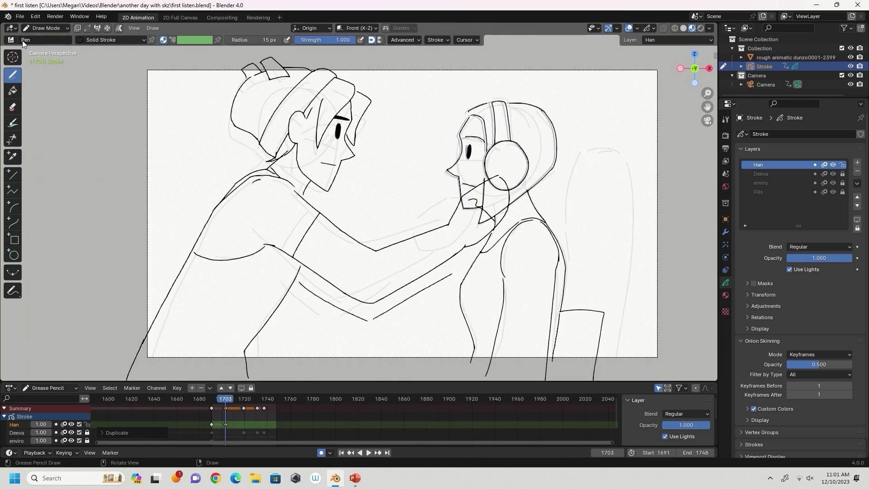
pyautogui.press('Tab')
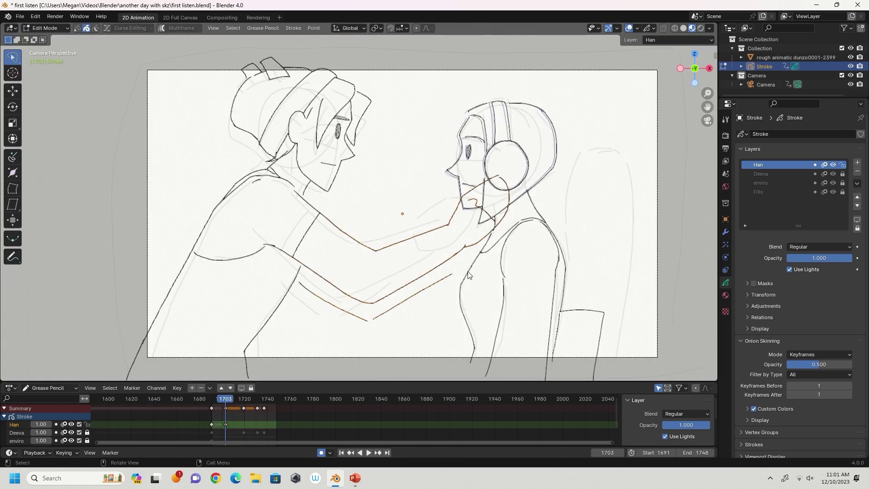
# Rotate and move Han's arm strokes slightly at frame 1703, checking the motion against the adjacent keyframe
pyautogui.press('r')
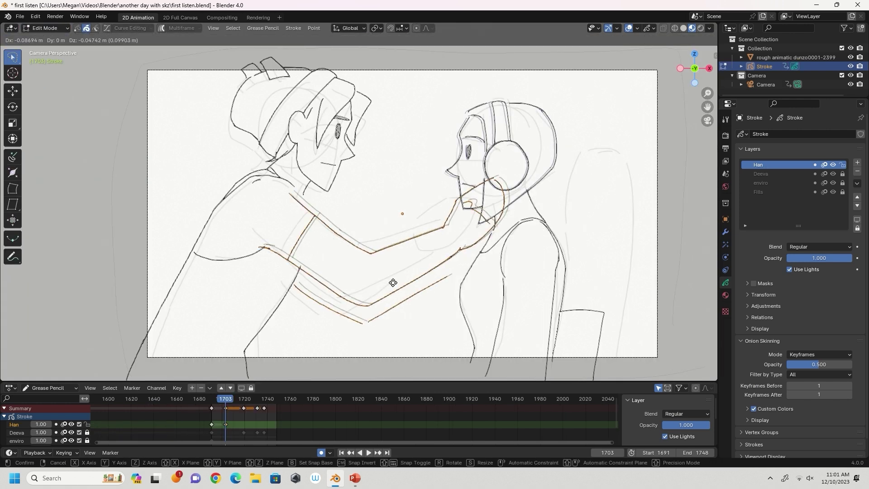
pyautogui.click(394, 296)
pyautogui.press('space')
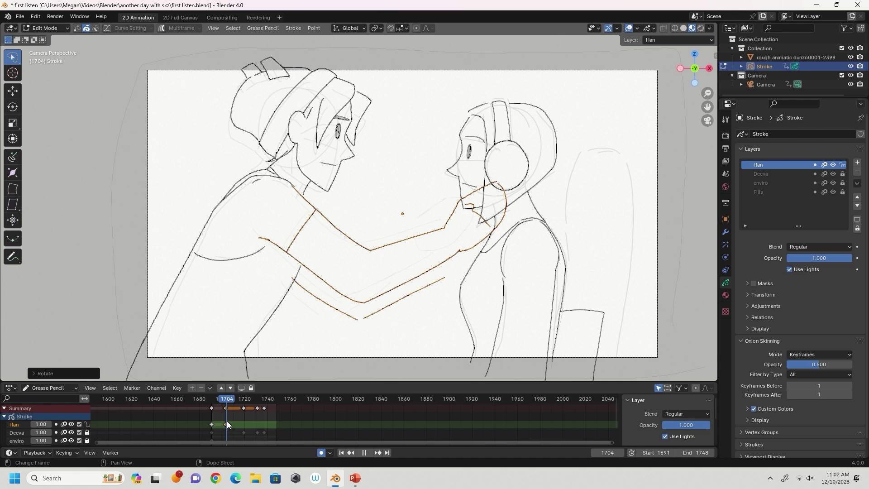
pyautogui.press('space')
pyautogui.press('g')
pyautogui.click(487, 293)
pyautogui.press('space')
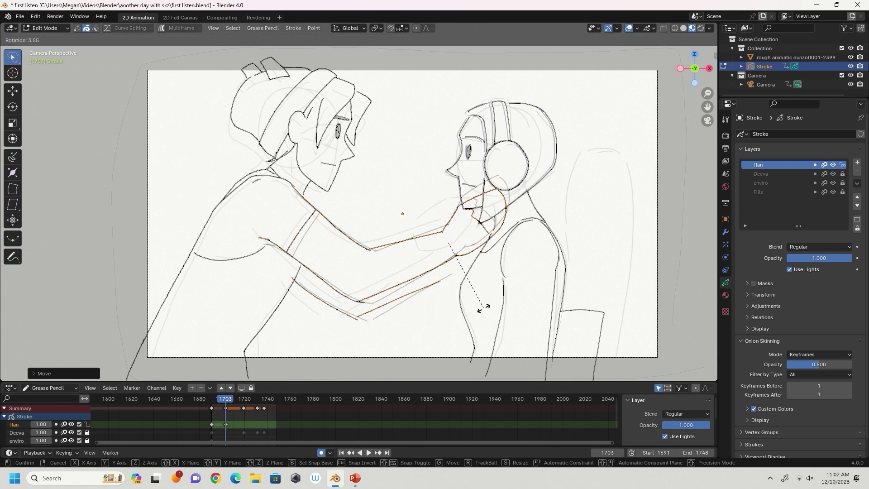
pyautogui.click(219, 403)
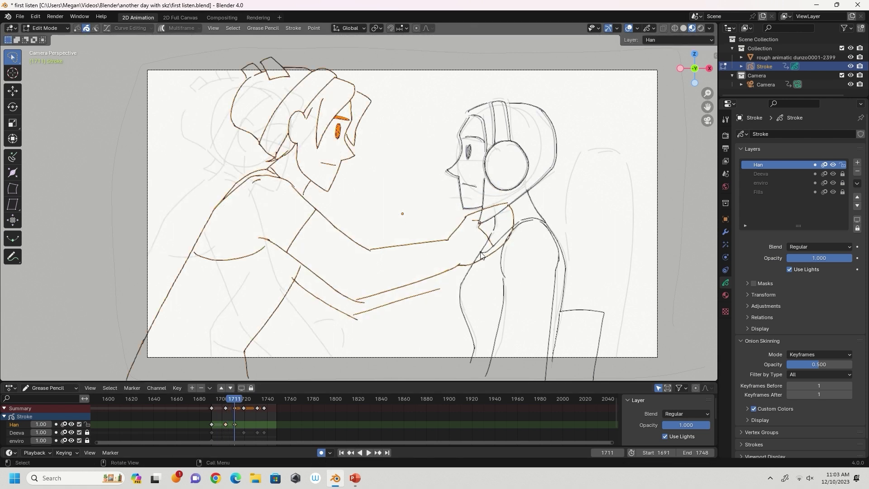
# Set the onion skinning to 0 keyframes before and shift the whole Han drawing back onto the rough pose at frame 1711
pyautogui.press('space')
pyautogui.click(819, 386)
pyautogui.write('0')
pyautogui.press('Return')
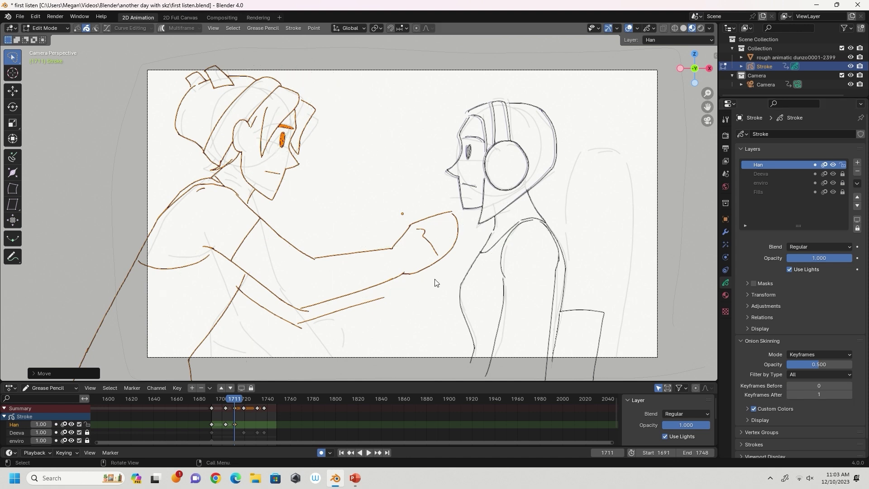
# Delete the far arm's remaining strokes below Han's near arm at frame 1711
pyautogui.moveTo(313, 328); pyautogui.dragTo(286, 321)
pyautogui.press('x')
pyautogui.click(370, 319)
# Select Han's near arm and rotate it downward, placing it back at the shoulder
pyautogui.moveTo(310, 207)
pyautogui.mouseDown()
pyautogui.moveTo(272, 353)
pyautogui.moveTo(262, 232)
pyautogui.mouseUp()
pyautogui.press('r')
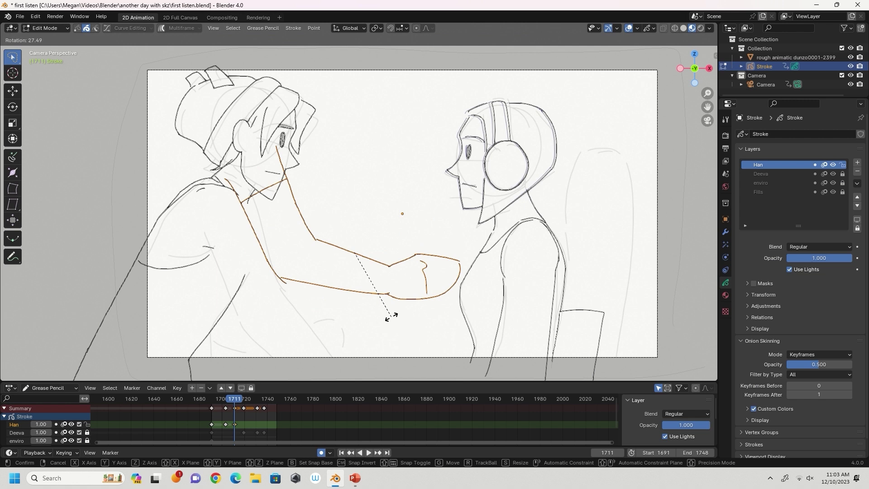
pyautogui.click(381, 318)
pyautogui.press('g')
pyautogui.click(365, 319)
# Select Han's forearm and hand, rotate them downward and move them to meet the elbow
pyautogui.moveTo(295, 293)
pyautogui.mouseDown()
pyautogui.moveTo(265, 336)
pyautogui.moveTo(399, 280)
pyautogui.mouseUp()
pyautogui.press('r')
pyautogui.click(414, 299)
pyautogui.press('g')
pyautogui.click(407, 314)
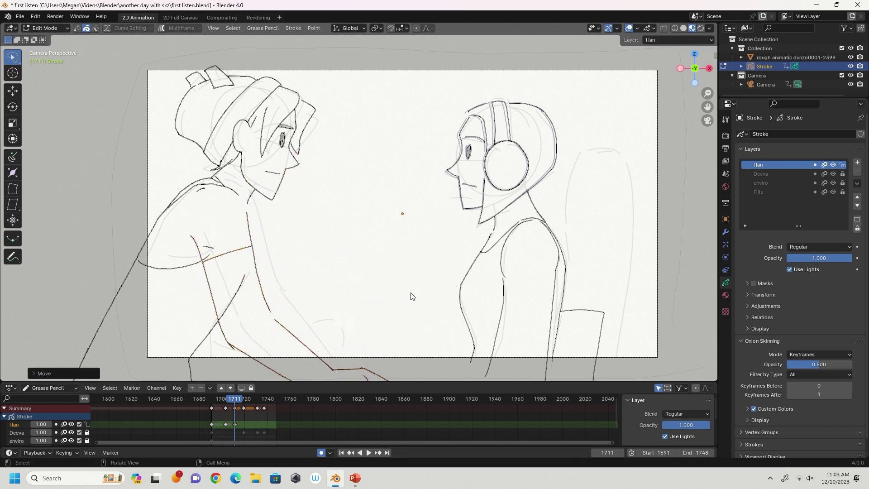
# Fine-tune the rotation and position of Han's forearm at frame 1711 and preview the arm movement
pyautogui.press('space')
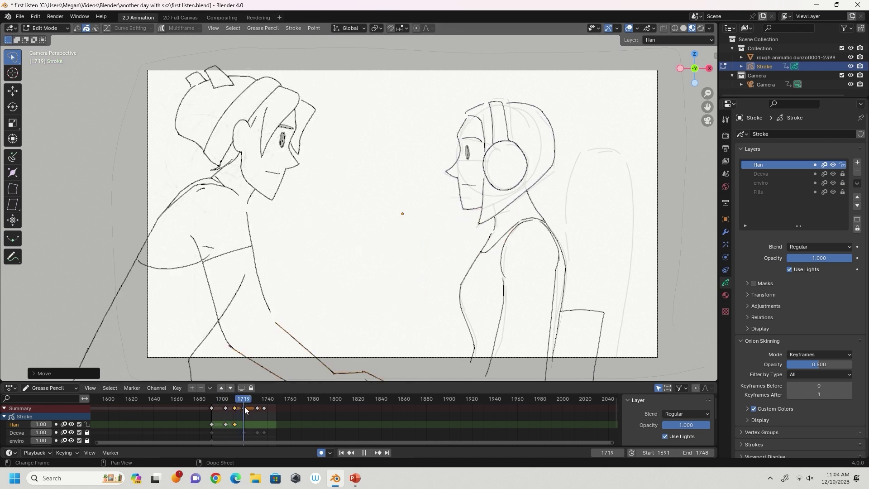
pyautogui.moveTo(244, 416); pyautogui.dragTo(235, 416)
pyautogui.press('r')
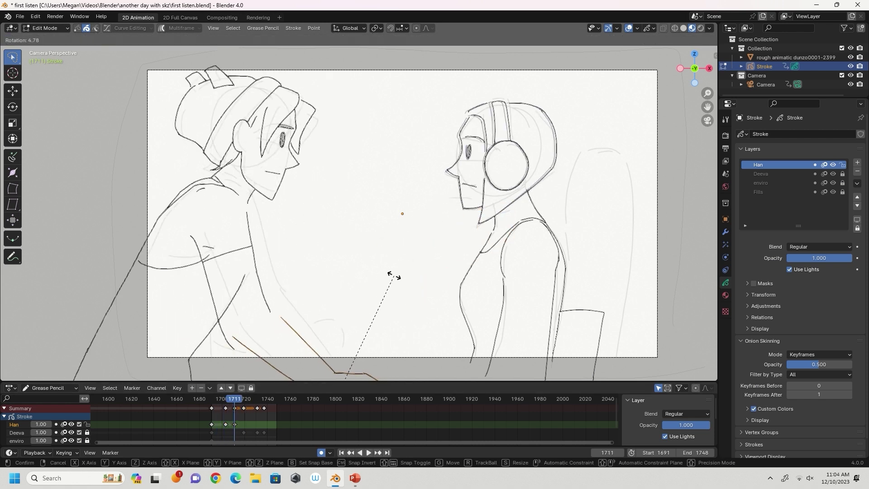
pyautogui.click(412, 287)
pyautogui.press('g')
pyautogui.click(390, 333)
pyautogui.press('space')
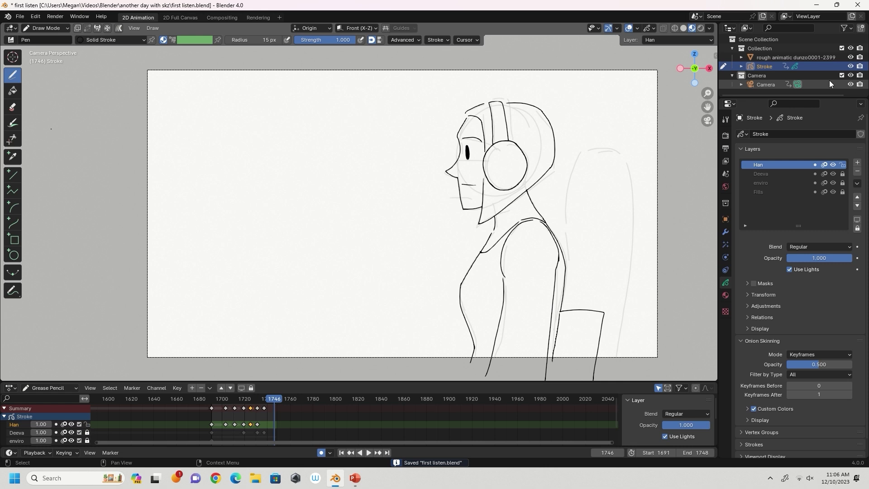
# Delete the rough animatic reference plane from the scene
pyautogui.click(819, 56)
pyautogui.rightClick(813, 59)
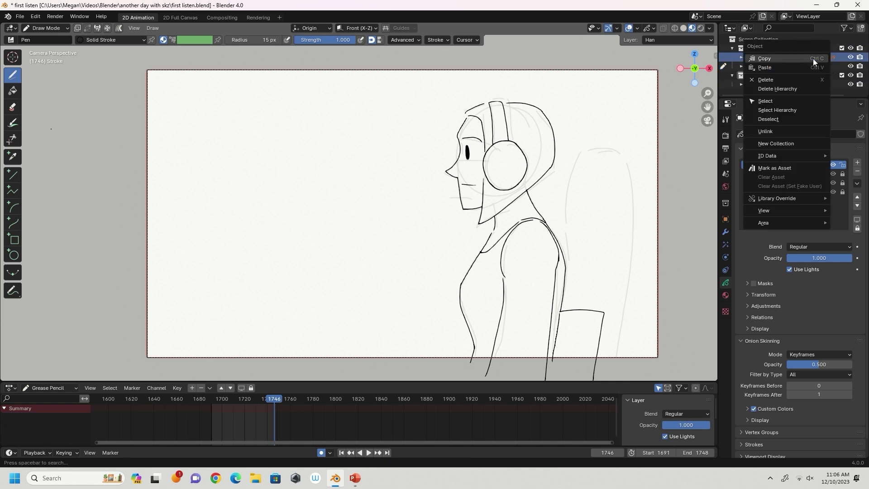
pyautogui.click(779, 80)
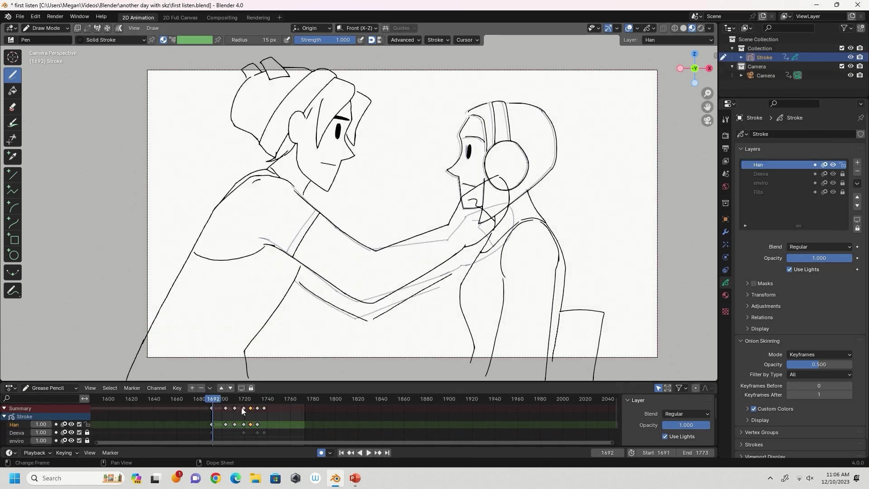
# Lock the Han layer, unlock the Deeva layer, and move Deeva's last two keyframes to about frames 1743 and 1749
pyautogui.click(87, 424)
pyautogui.click(88, 432)
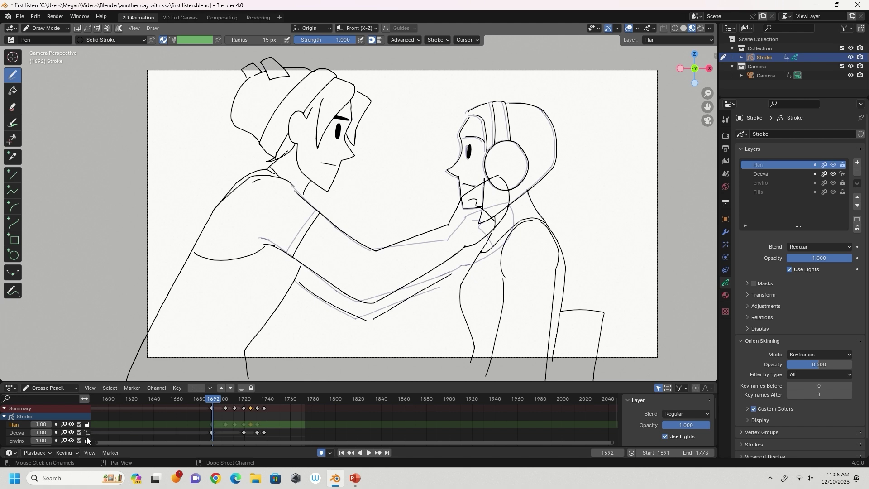
pyautogui.press('space')
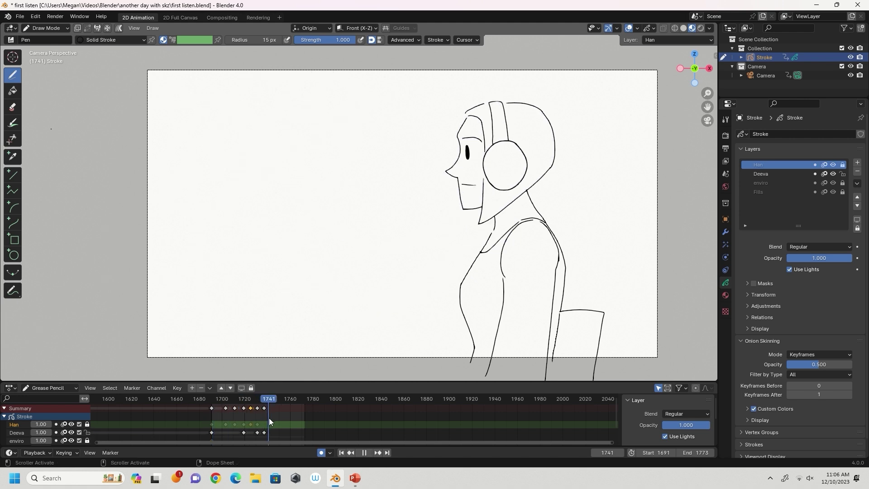
pyautogui.press('space')
pyautogui.moveTo(280, 430); pyautogui.dragTo(254, 436)
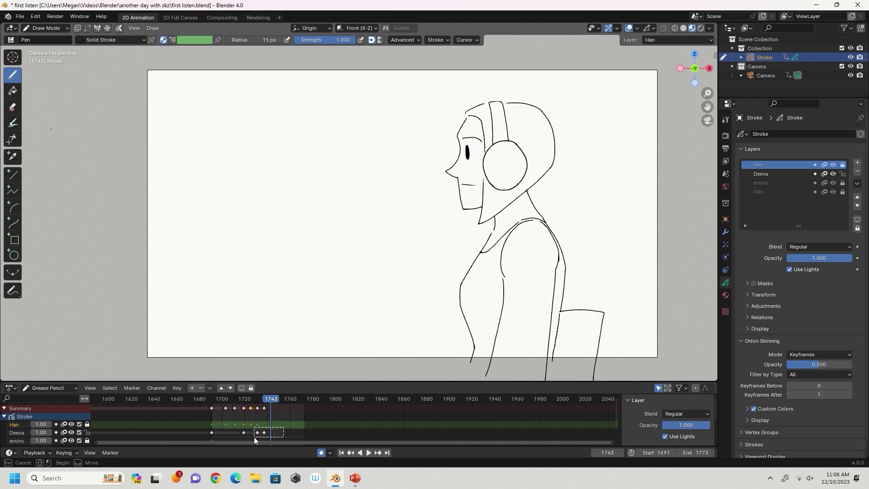
pyautogui.press('g')
pyautogui.click(284, 438)
pyautogui.press('space')
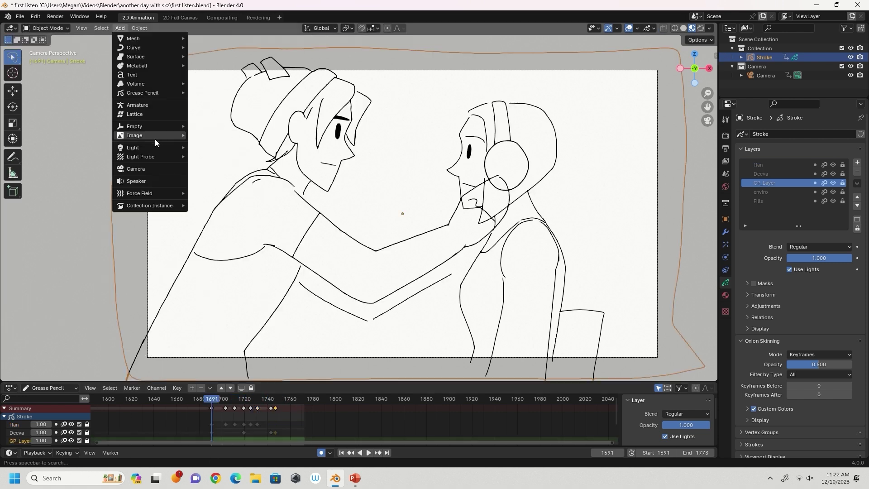
# Import skz rockstar backs1 as an image plane and scale it up to fill the camera frame
pyautogui.moveTo(155, 137)
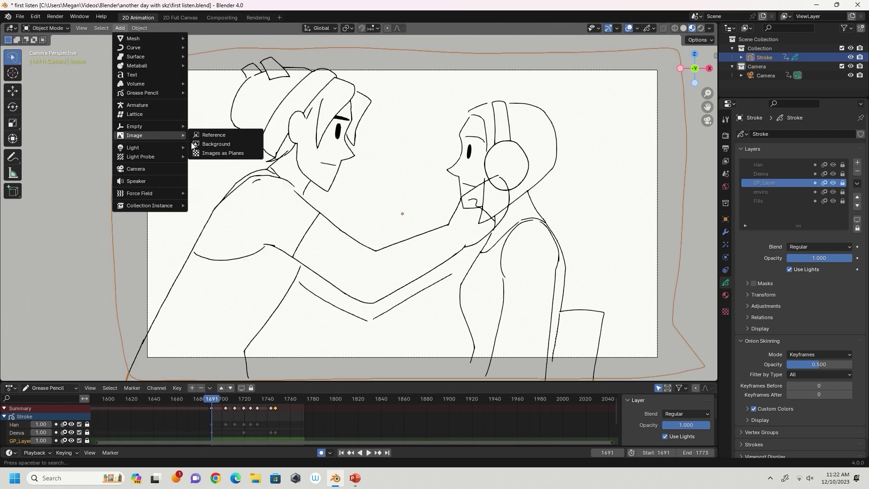
pyautogui.click(221, 153)
pyautogui.doubleClick(343, 289)
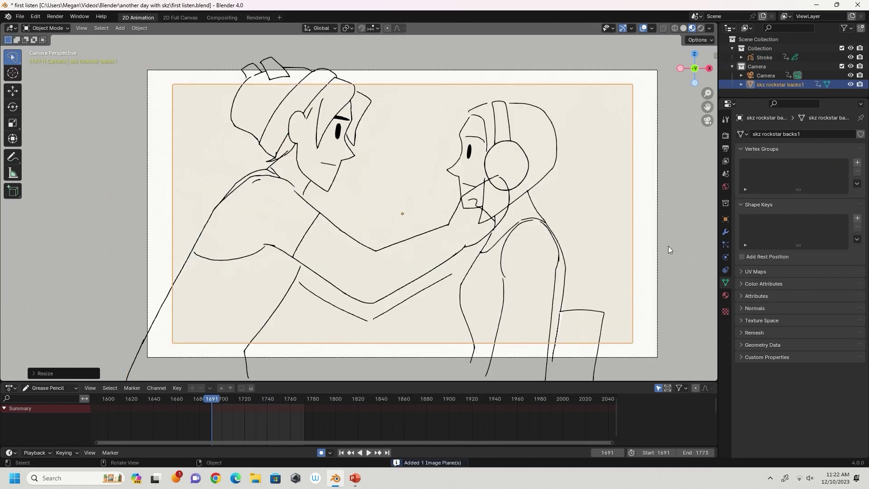
pyautogui.press('s')
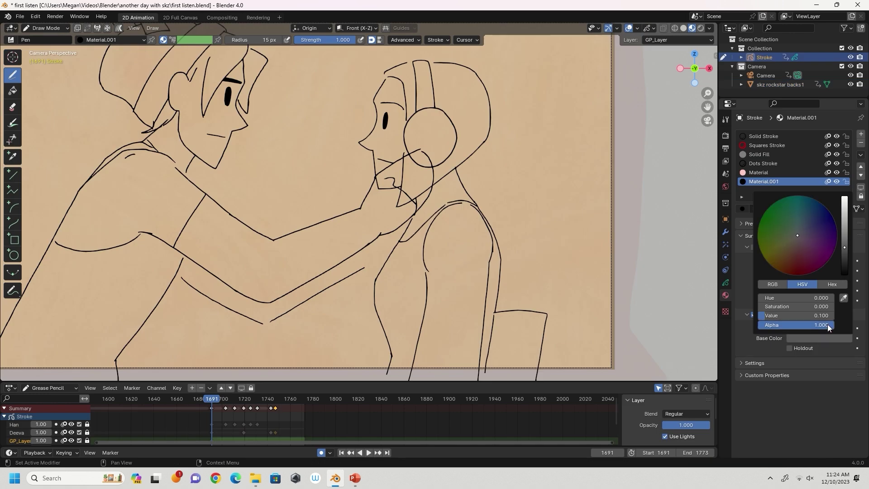
# Add a new Grease Pencil material with the stroke disabled and its fill style set to Texture
pyautogui.click(861, 134)
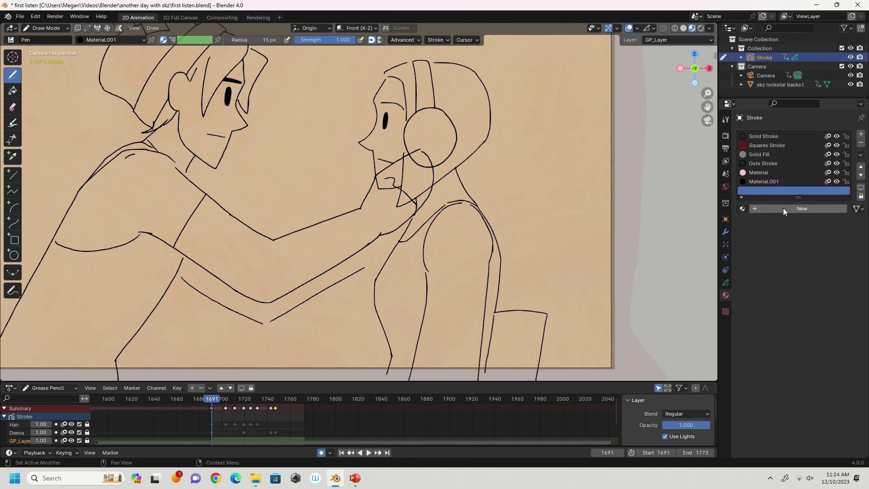
pyautogui.click(784, 209)
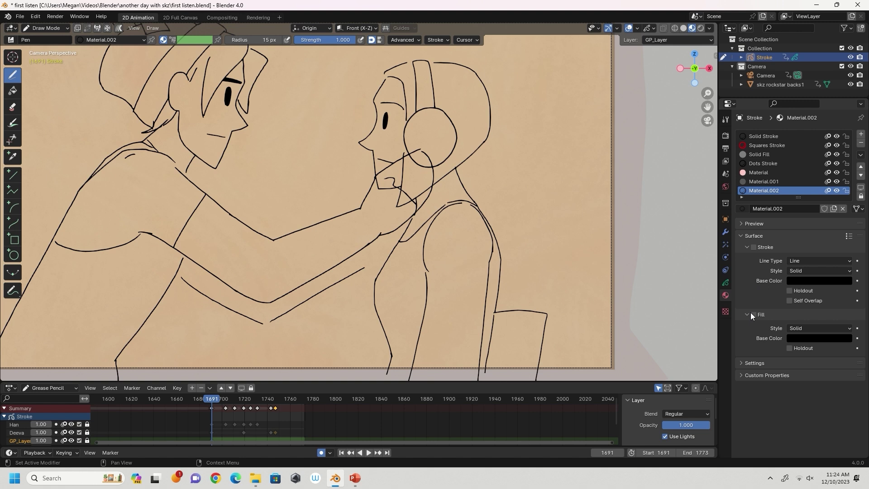
pyautogui.click(807, 329)
pyautogui.click(808, 359)
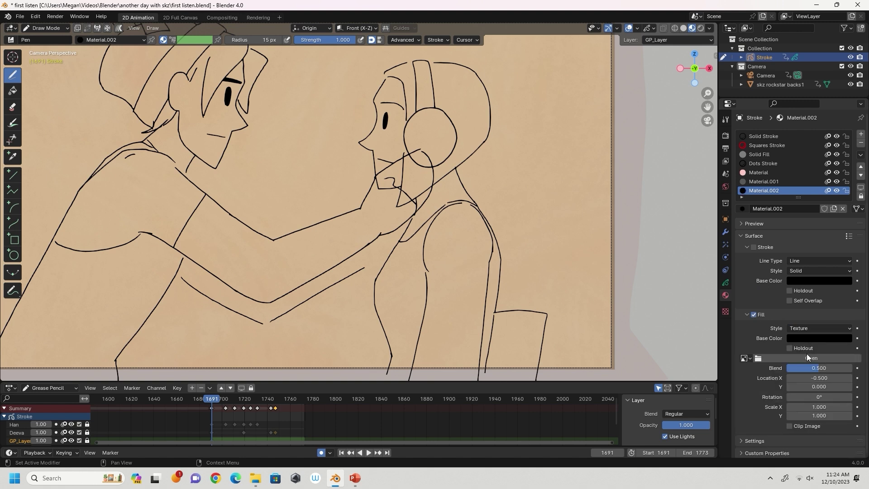
# Load skz clothes quokka.png from the stray kids vid folder as the material's fill texture
pyautogui.click(806, 358)
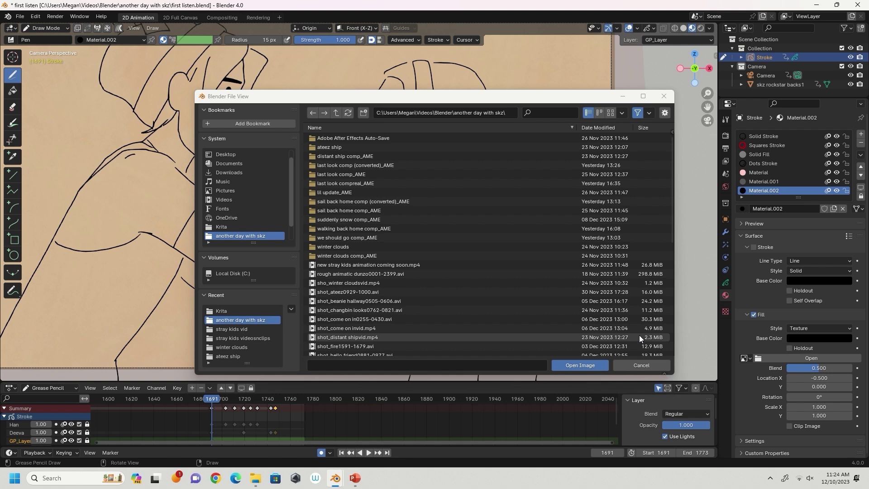
pyautogui.click(248, 333)
pyautogui.scroll(-15, 417, 301)
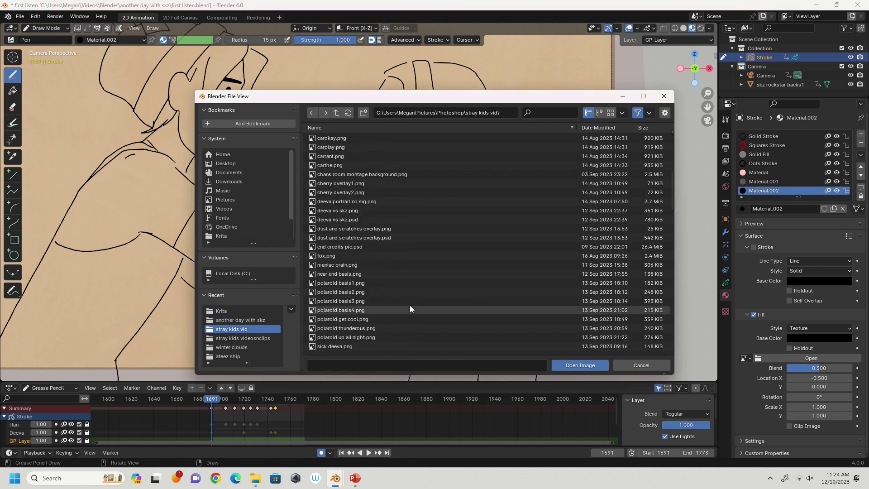
pyautogui.doubleClick(386, 299)
# Scale the fill texture to 5.1 in X and 5.2 in Y and shift the fill colour towards red
pyautogui.moveTo(811, 406); pyautogui.dragTo(834, 407)
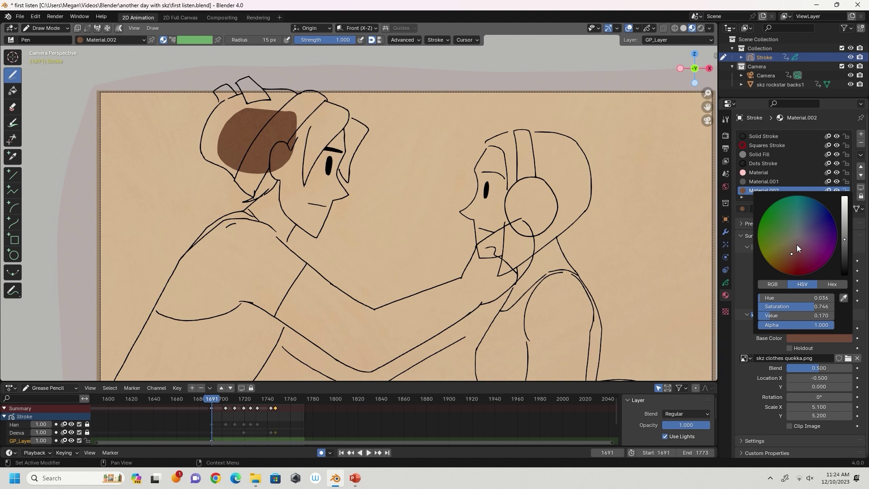
pyautogui.moveTo(791, 260); pyautogui.dragTo(797, 271)
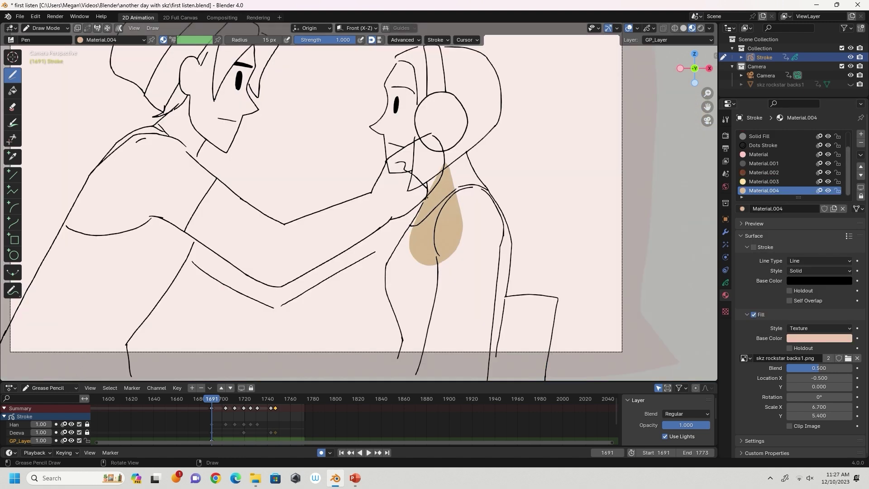
# Draw a tan textured fill shape over Deeva's neck and chest, and add a new Grease Pencil layer for fills
pyautogui.moveTo(428, 156)
pyautogui.mouseDown()
pyautogui.moveTo(465, 186)
pyautogui.moveTo(419, 248)
pyautogui.mouseUp()
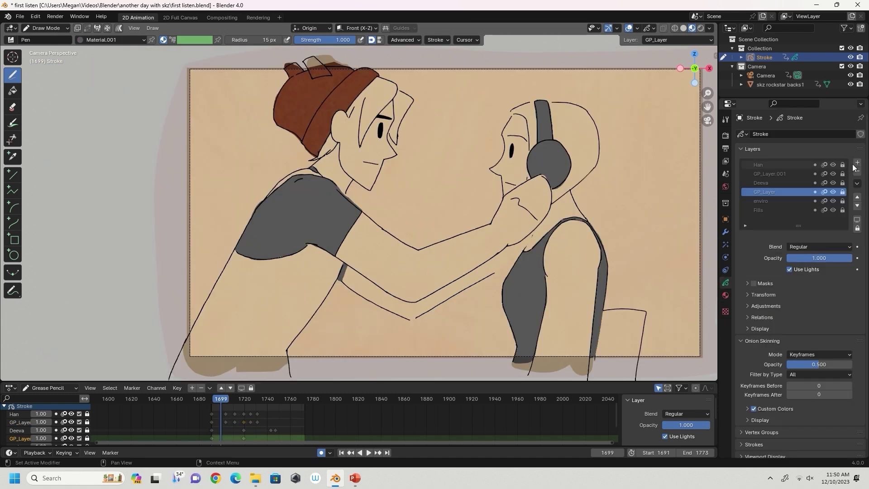
pyautogui.click(856, 164)
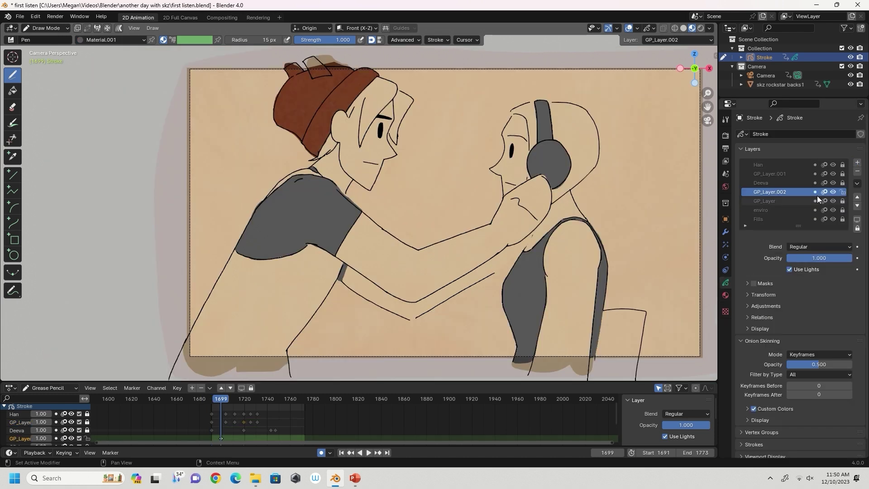
# Enable masking on layer GP_Layer.002 and add GP_Layer as its mask
pyautogui.click(748, 283)
pyautogui.click(857, 297)
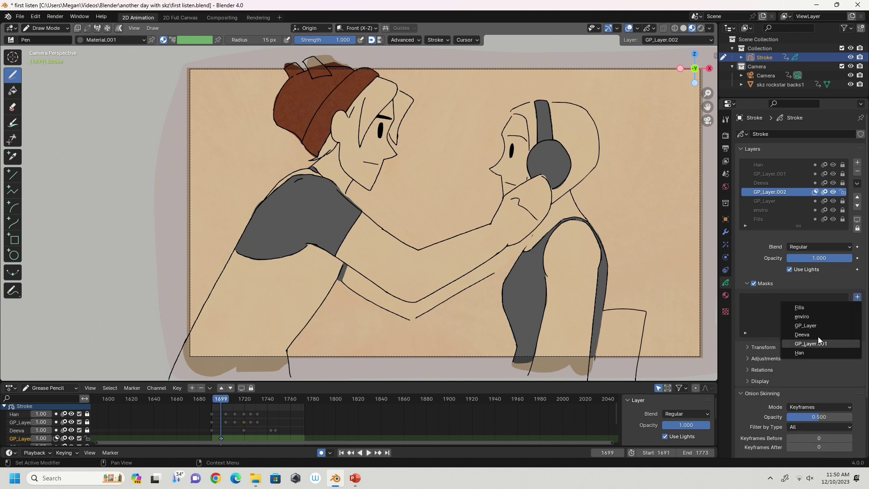
pyautogui.click(816, 326)
# Draw a rim highlight along the outstretched arm on GP_Layer.003 with the pale yellow Material.003, and save the file
pyautogui.click(725, 295)
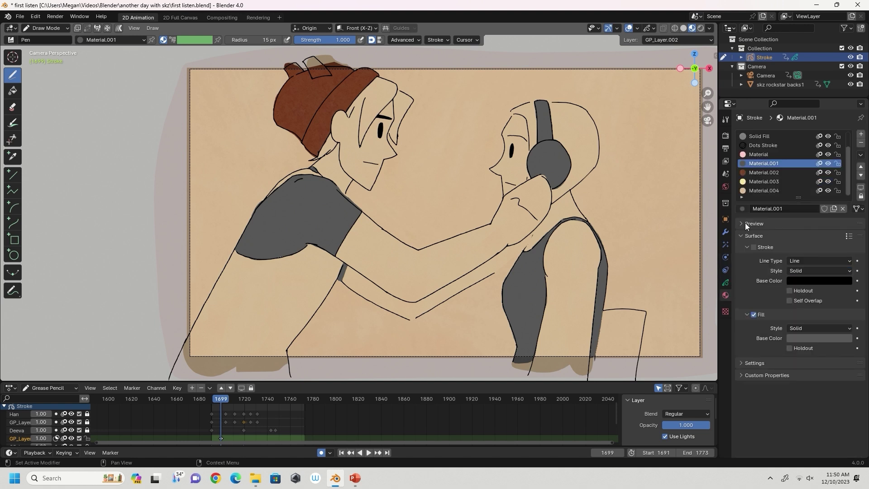
pyautogui.click(765, 181)
pyautogui.scroll(2, 562, 237)
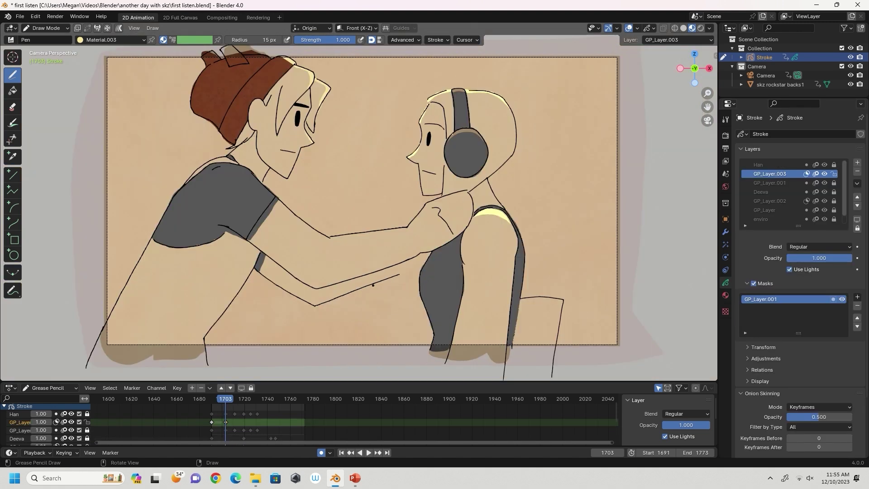
pyautogui.hotkey('ctrl', 's')
pyautogui.moveTo(328, 240); pyautogui.dragTo(328, 239)
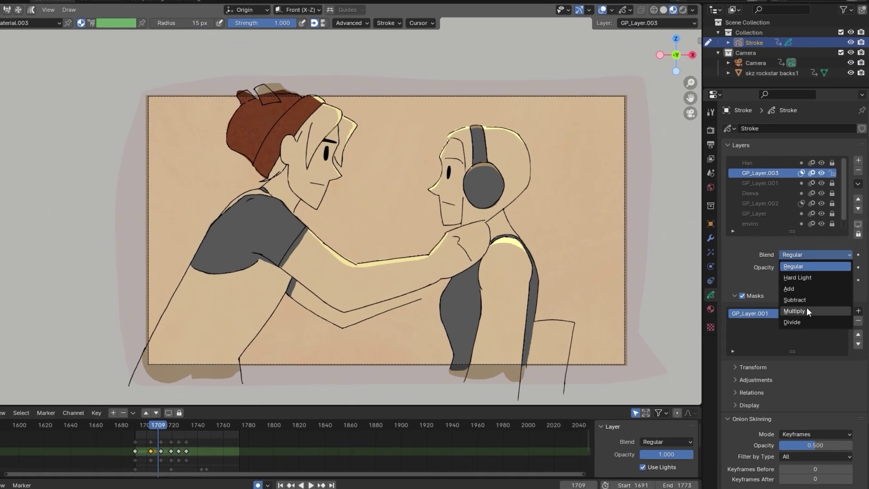
# Set the highlight layer GP_Layer.003 to the Divide blend mode with an opacity of 0.673
pyautogui.click(812, 297)
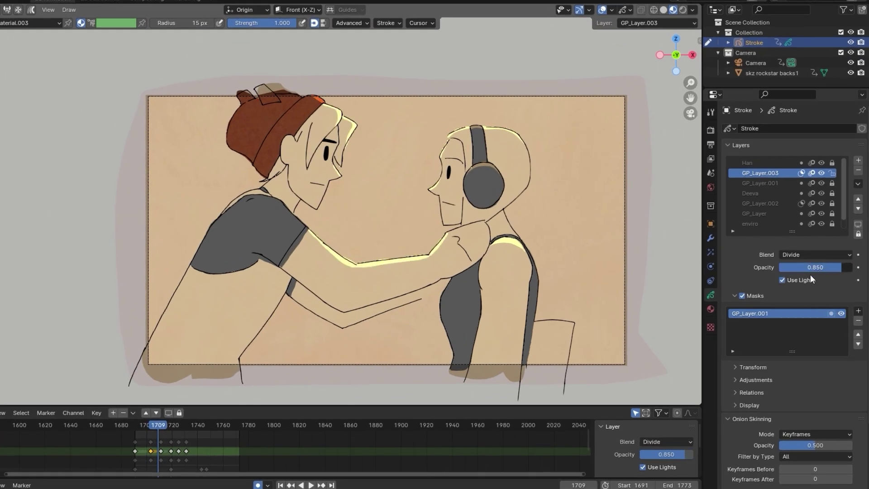
pyautogui.moveTo(811, 274); pyautogui.dragTo(803, 277)
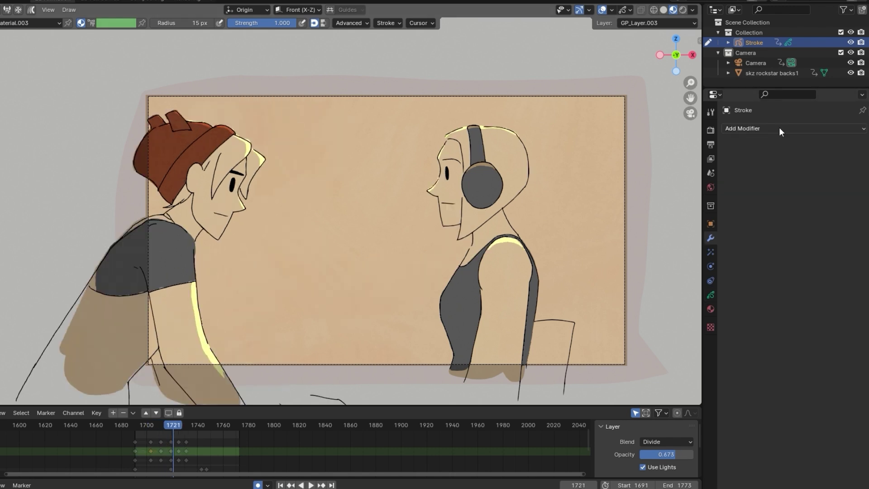
# Add a Noise modifier to the Stroke object with position and strength at 0, and play back the animation
pyautogui.click(780, 129)
pyautogui.click(763, 195)
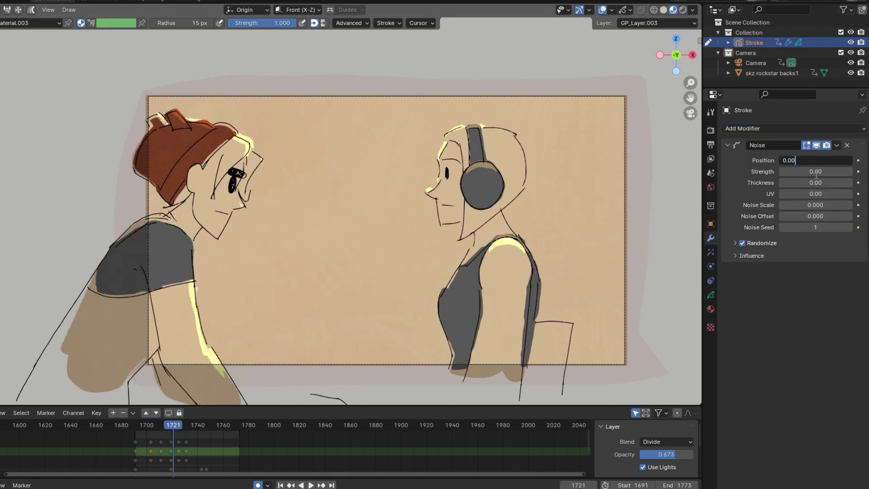
pyautogui.press('Return')
pyautogui.press('space')
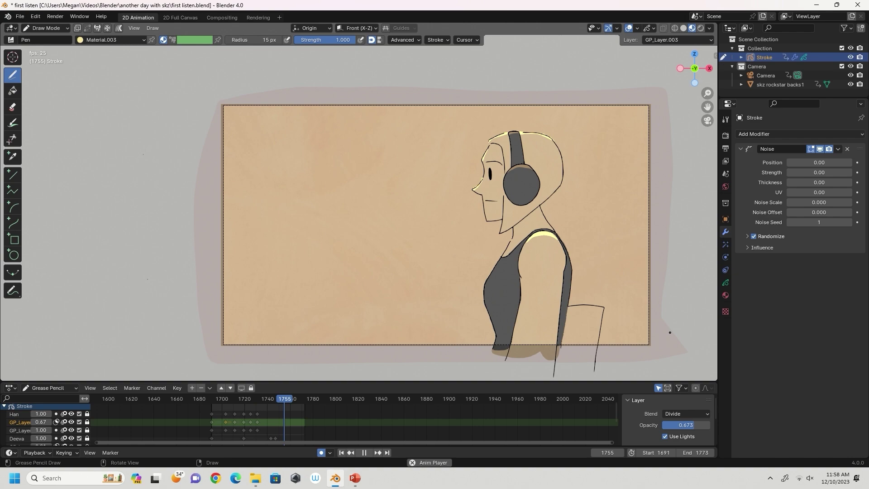